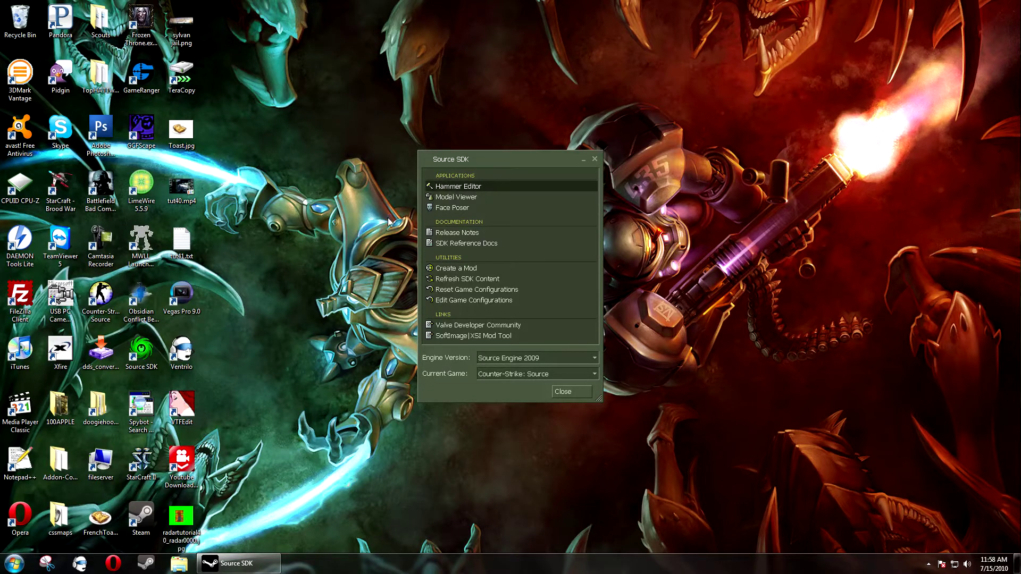
- Delete the old radar screenshot image from the desktop and launch the Hammer Editor from the Source SDK
click(187, 524)
key(Delete)
double_click(493, 186)
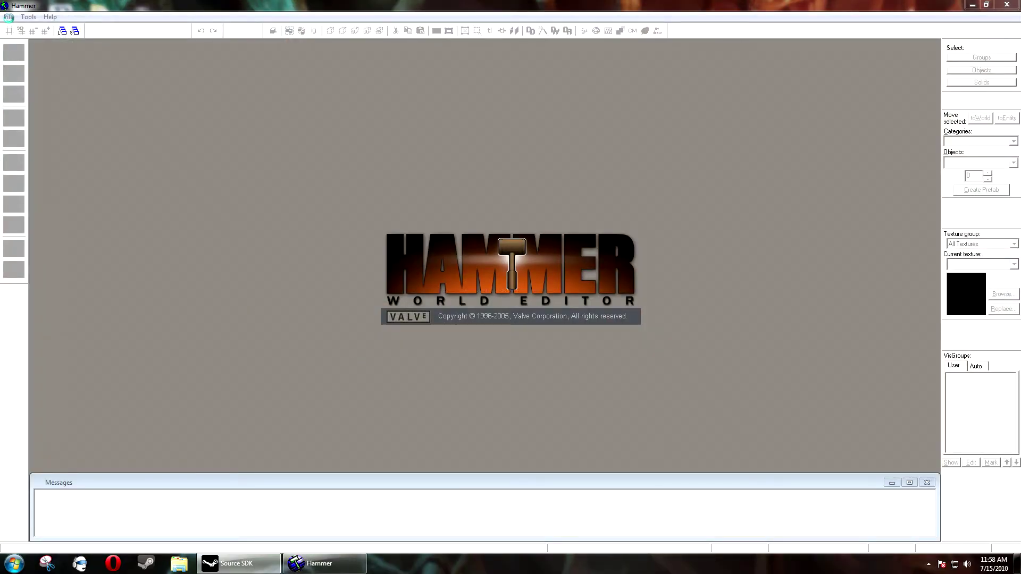
- Open the recent map RadarTutorial40.vmf and fly the 3D camera to look over its interior
click(8, 17)
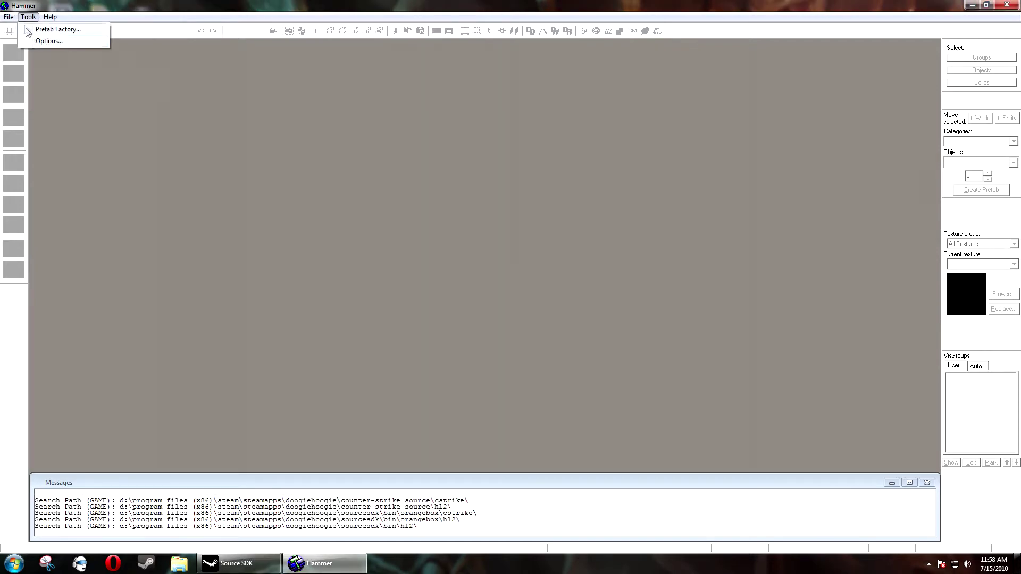
click(52, 68)
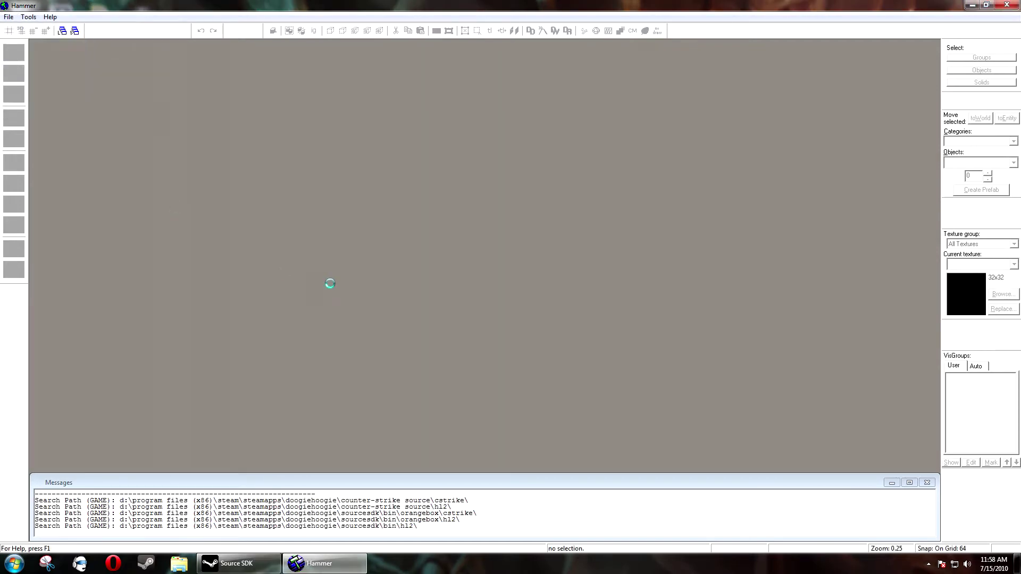
key(z)
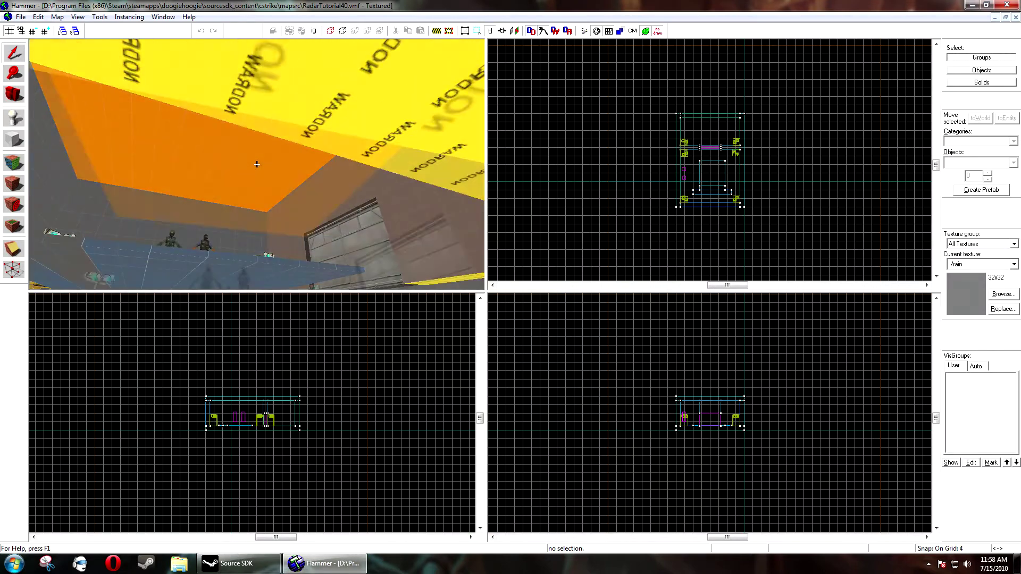
key(w)
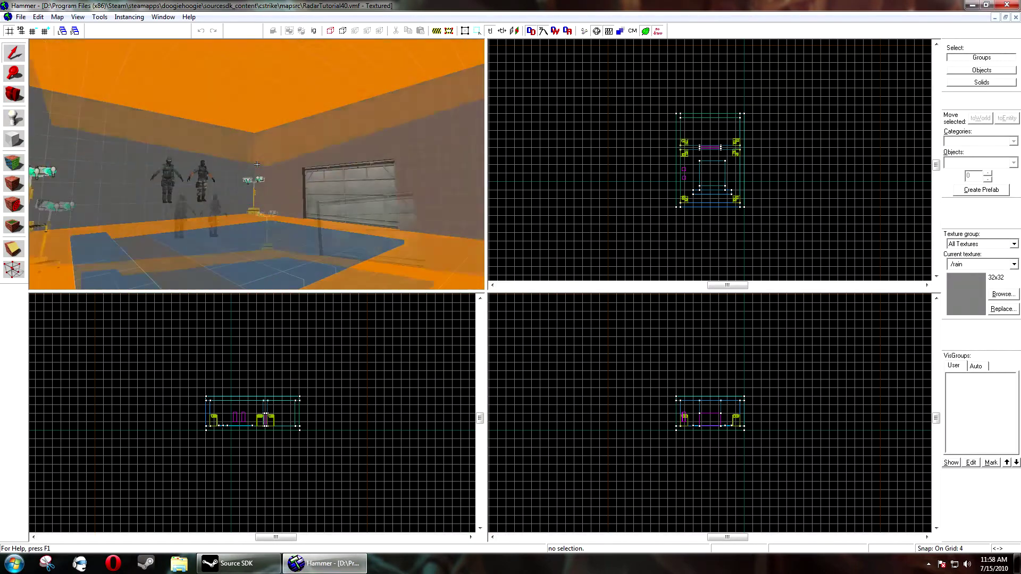
key(s)
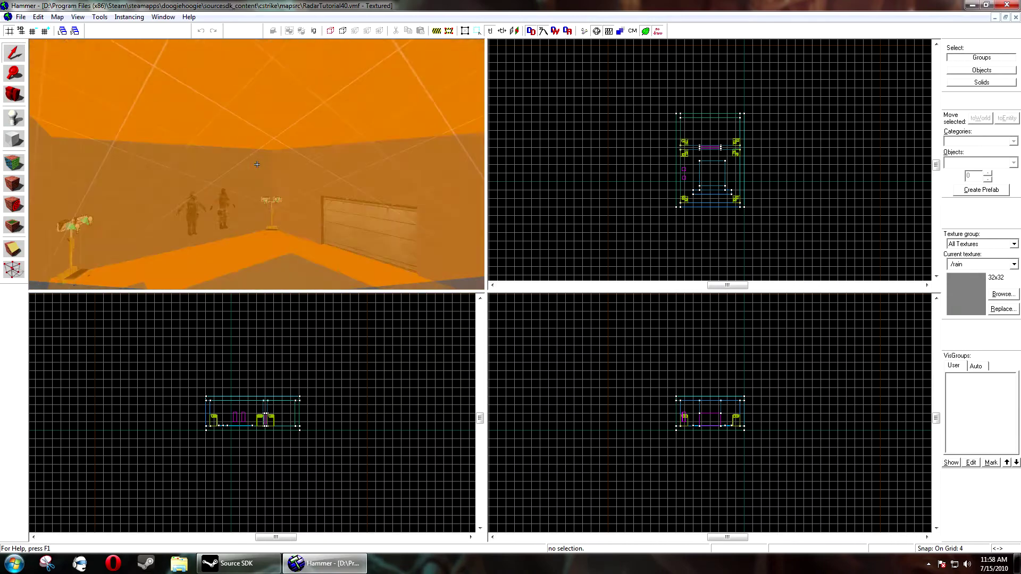
key(z)
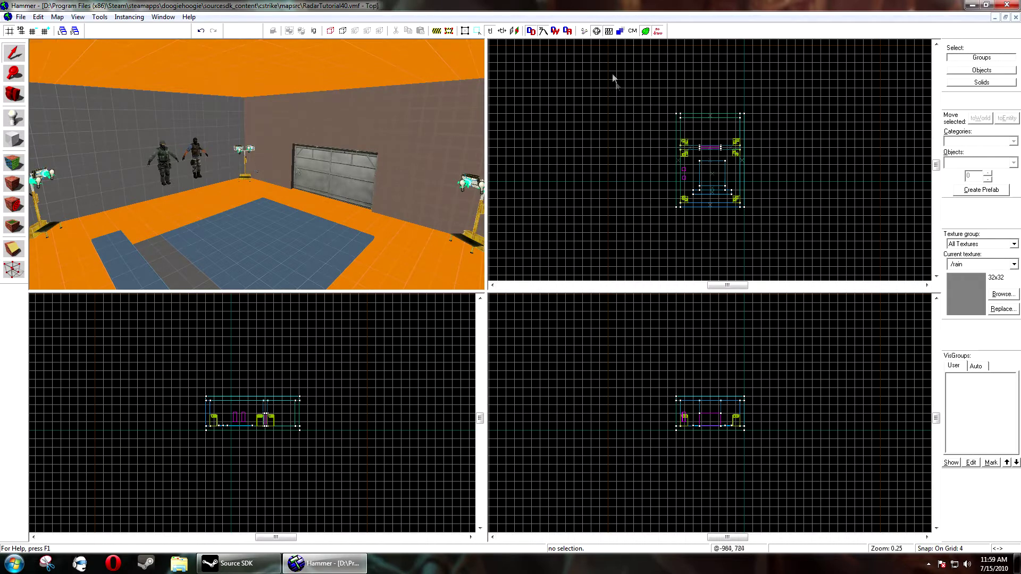
- Compile the map with BSP Normal, VIS Fast and RAD Normal, without running the game after compiling
click(583, 32)
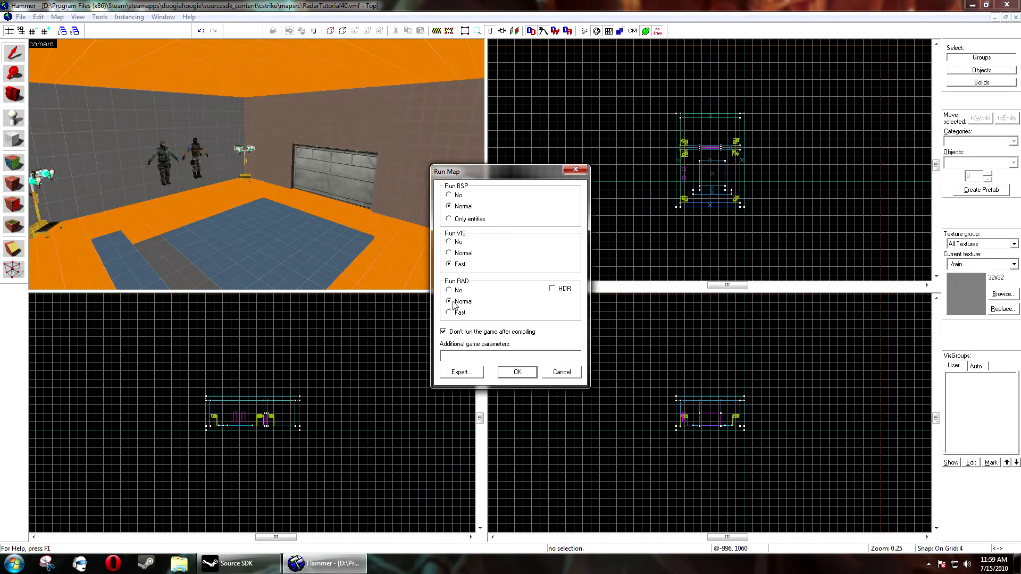
click(523, 372)
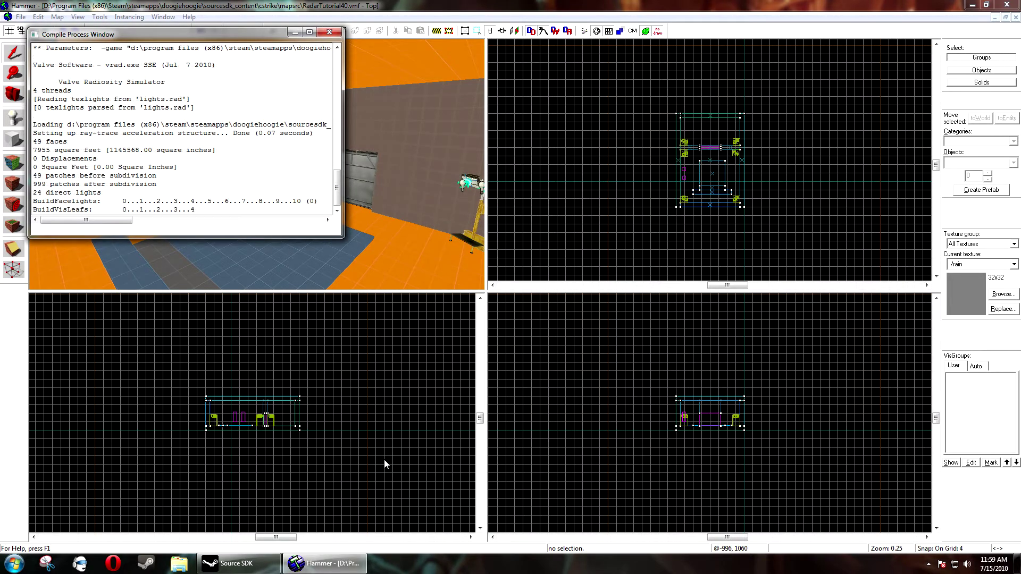
- Launch Counter-Strike: Source through Steam, close the compile log and minimize Hammer to work in the game window
right_click(147, 563)
click(129, 332)
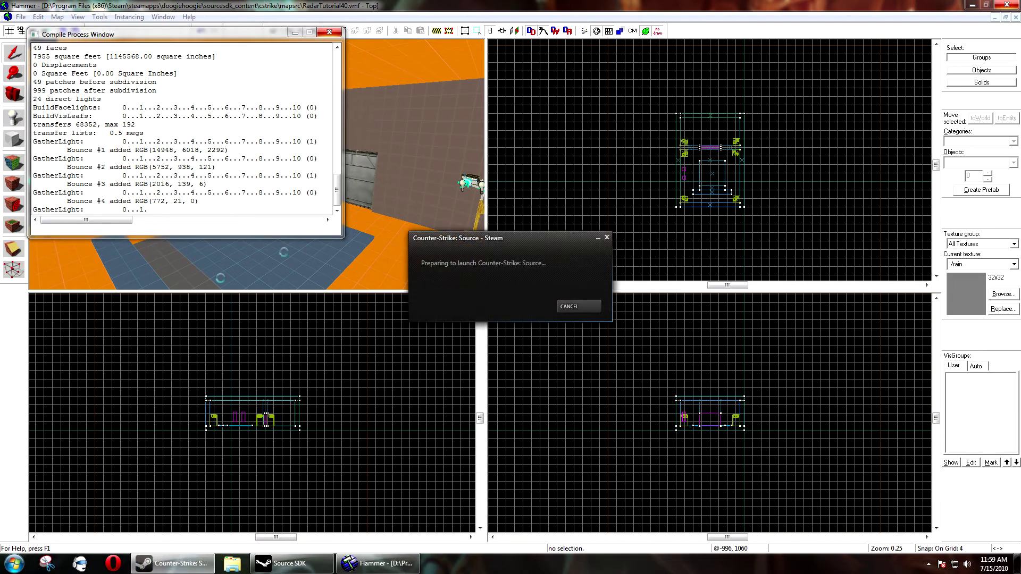
click(332, 33)
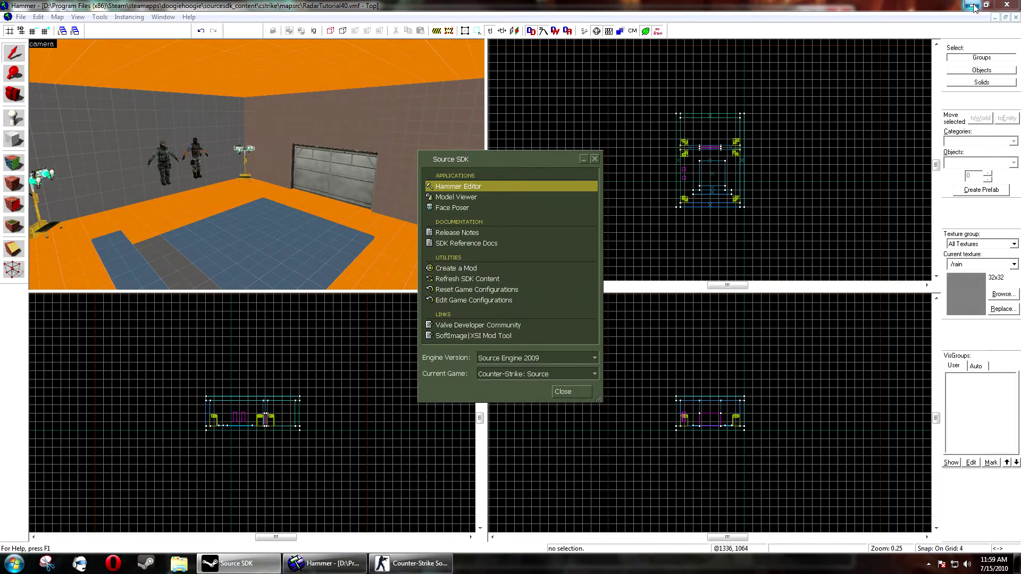
click(974, 5)
click(615, 143)
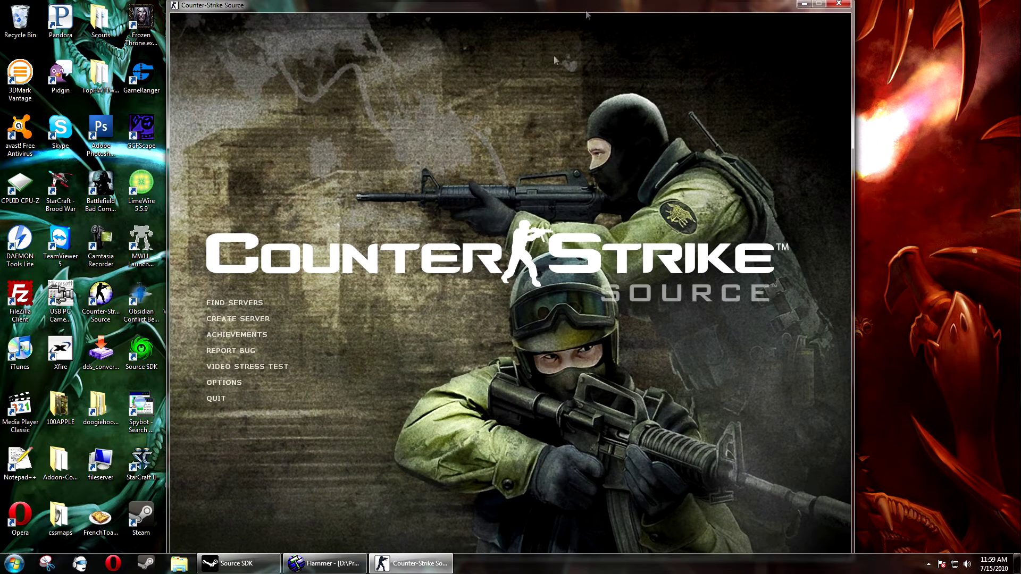
- Select the 1280 x 1024 resolution in the game's video options, review the advanced video settings and accept them
click(227, 383)
click(503, 198)
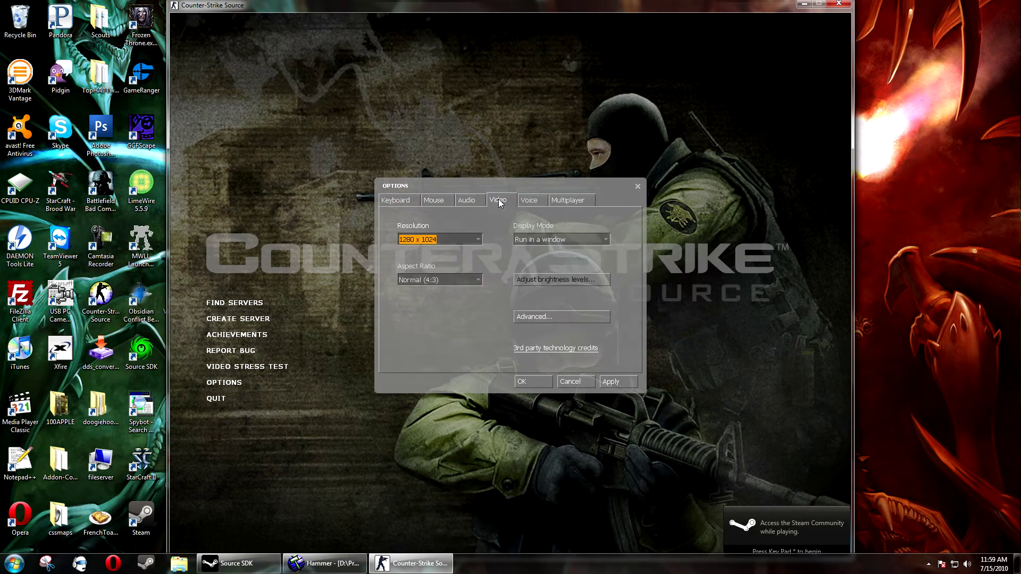
click(432, 280)
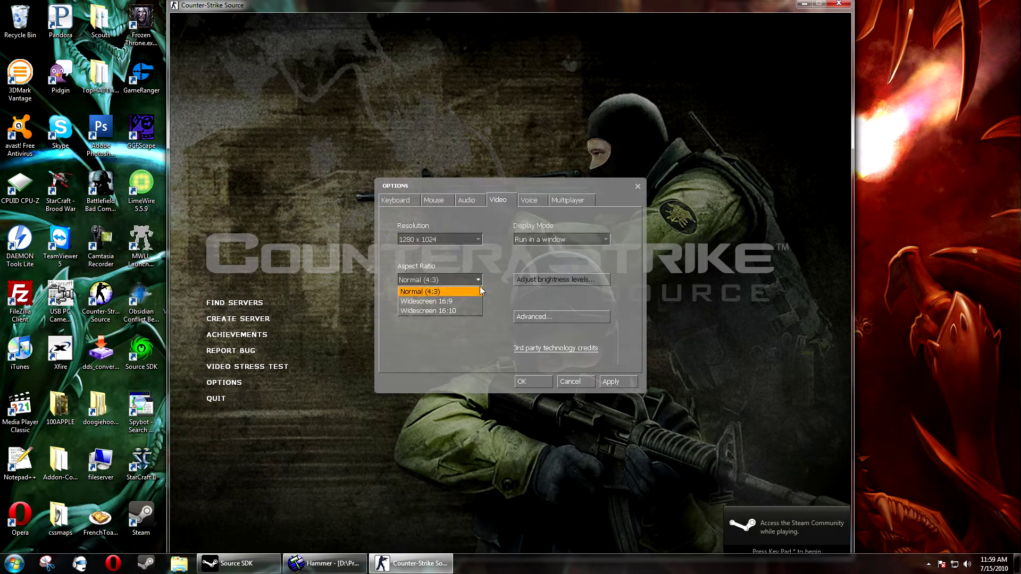
click(446, 239)
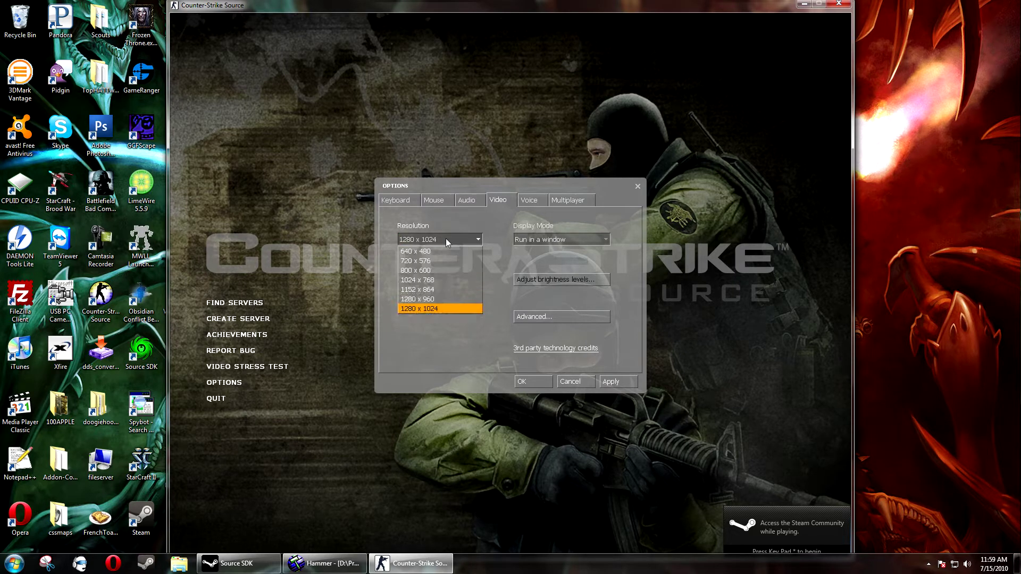
click(426, 307)
click(572, 315)
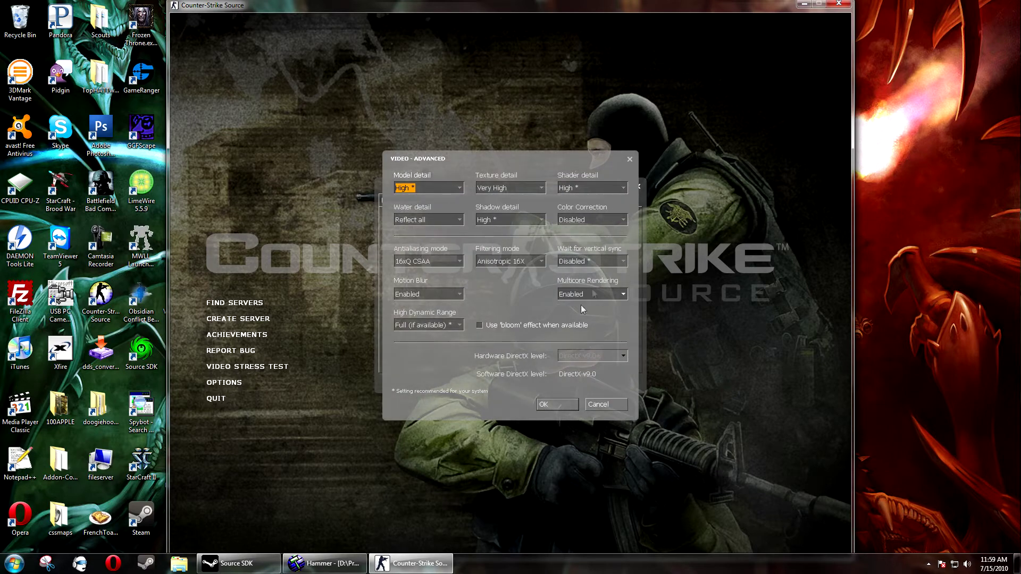
click(563, 406)
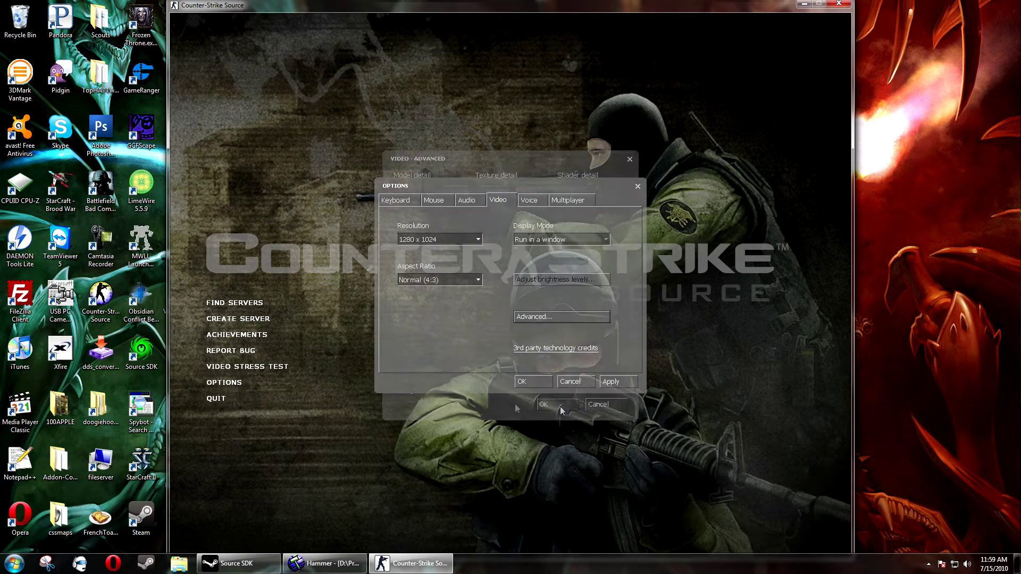
click(538, 383)
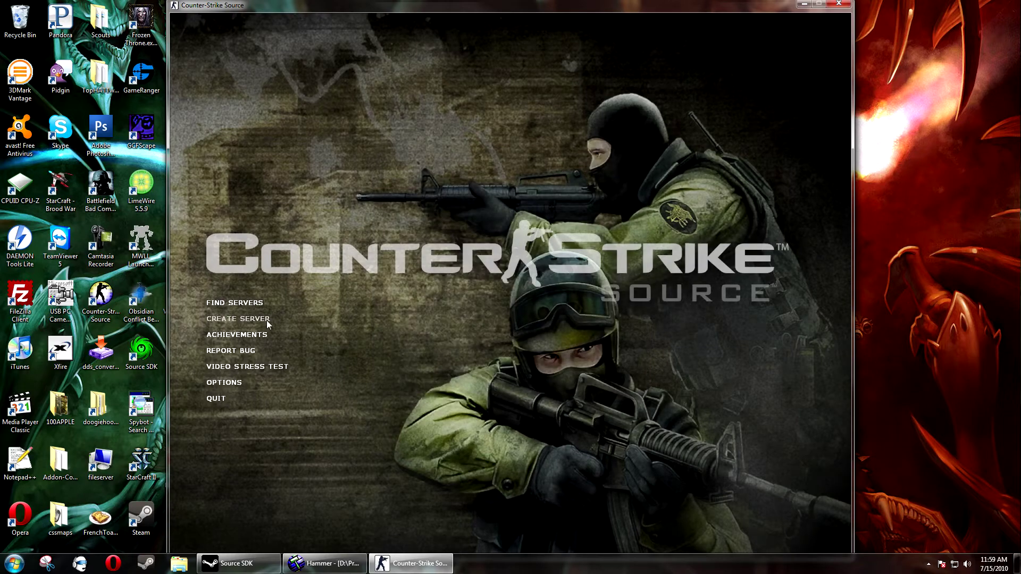
- Create a local server running the map RadarTutorial40_radar
click(244, 319)
click(498, 210)
click(498, 215)
click(531, 395)
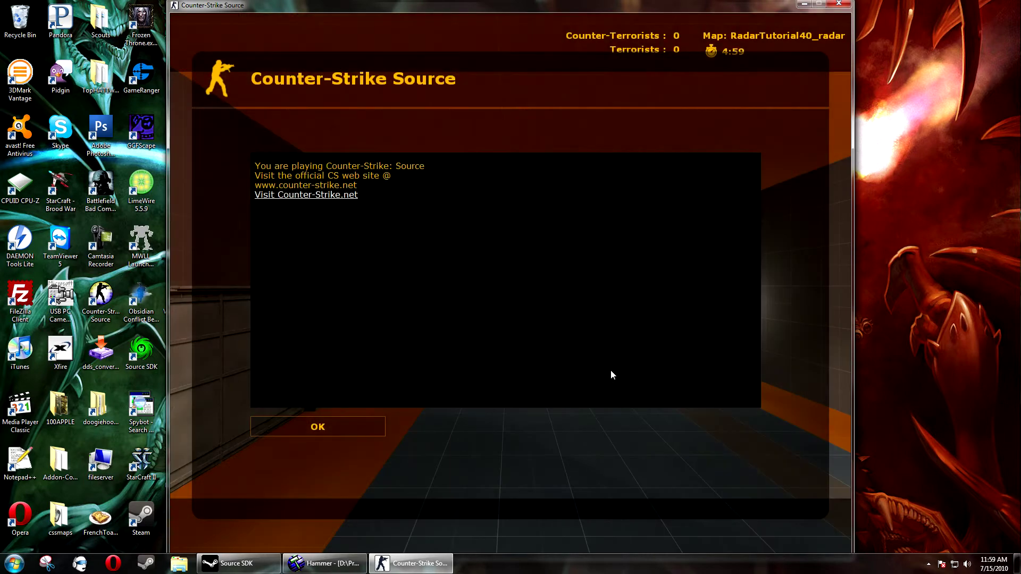
- Dismiss the welcome message, join the Terrorist team, switch to the knife and walk up to the garage door
key(Return)
key(1)
key(1)
key(3)
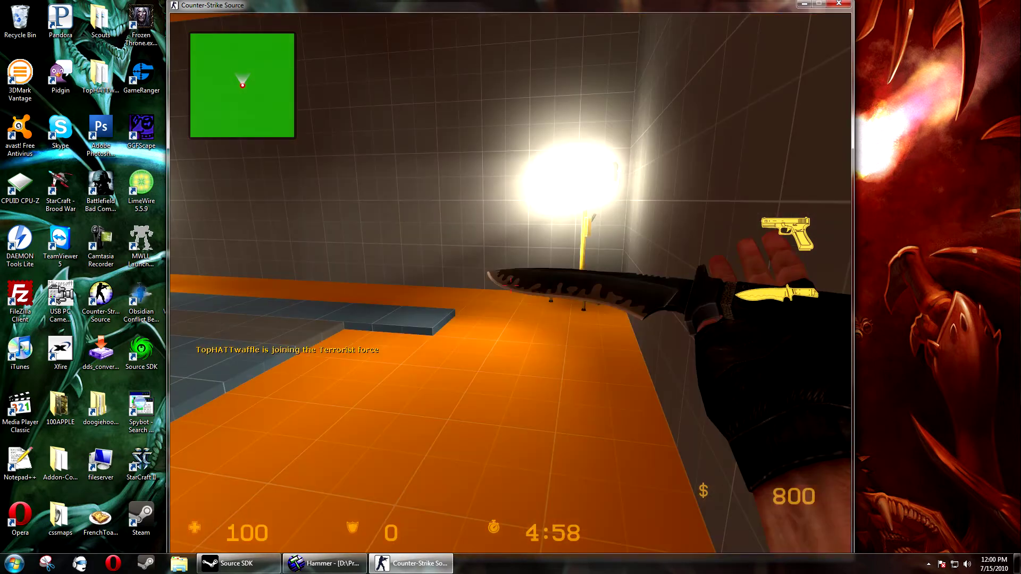
key(w)
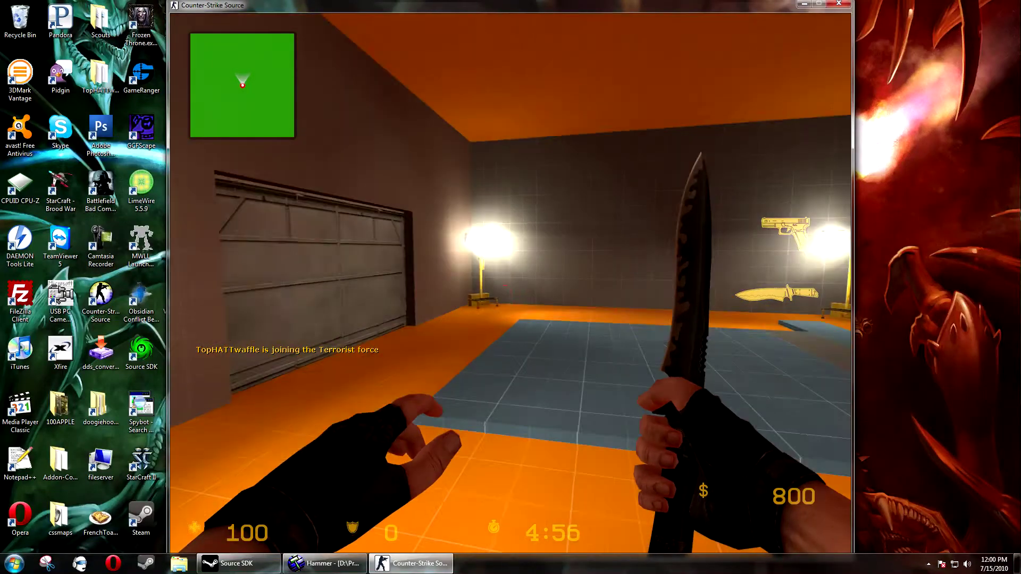
key(w)
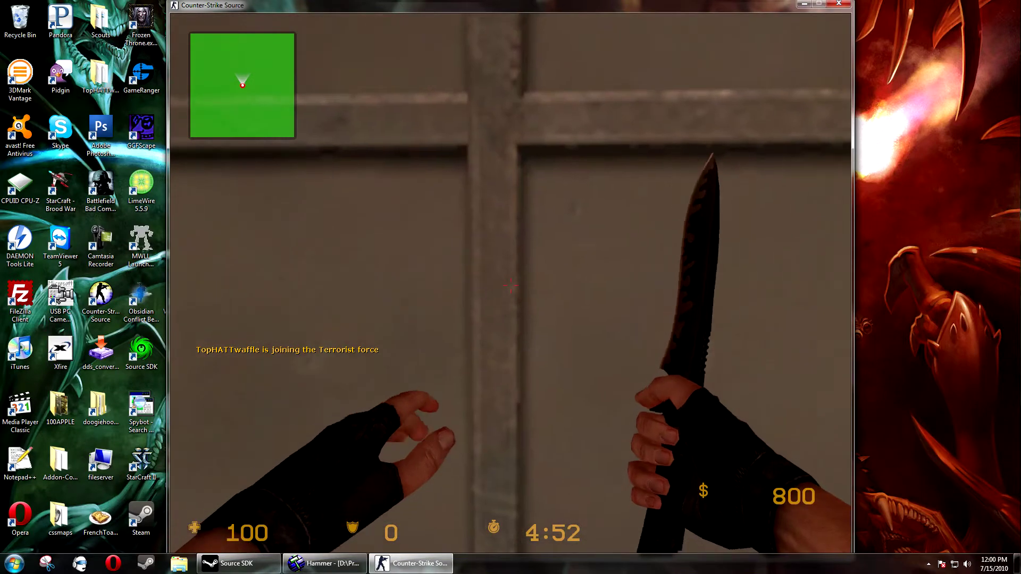
- Enable cheats on the server by running sv_cheats 1 in the developer console
key(grave)
text(sv_chet)
key(BackSpace)
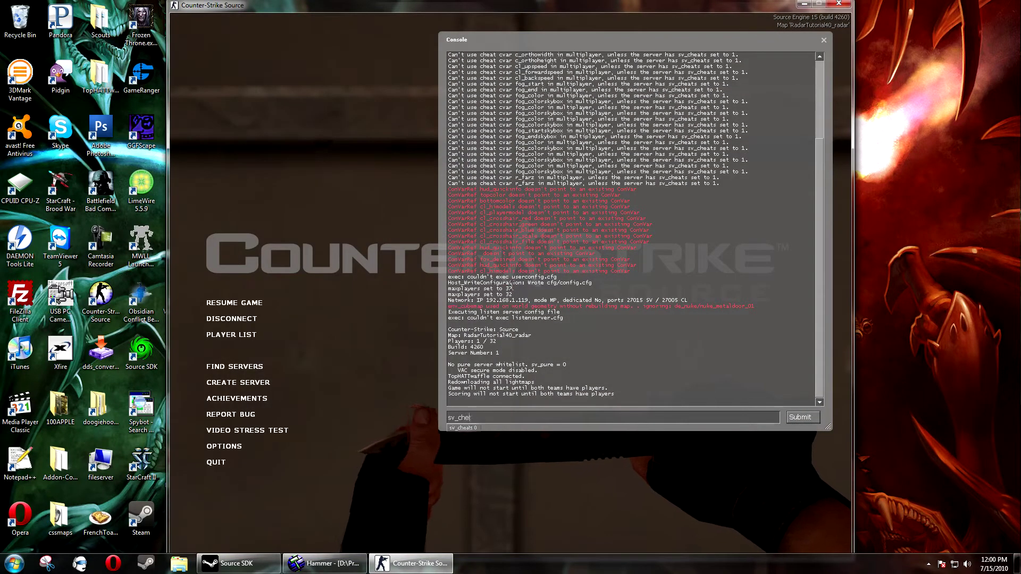
text(ats 1)
key(Return)
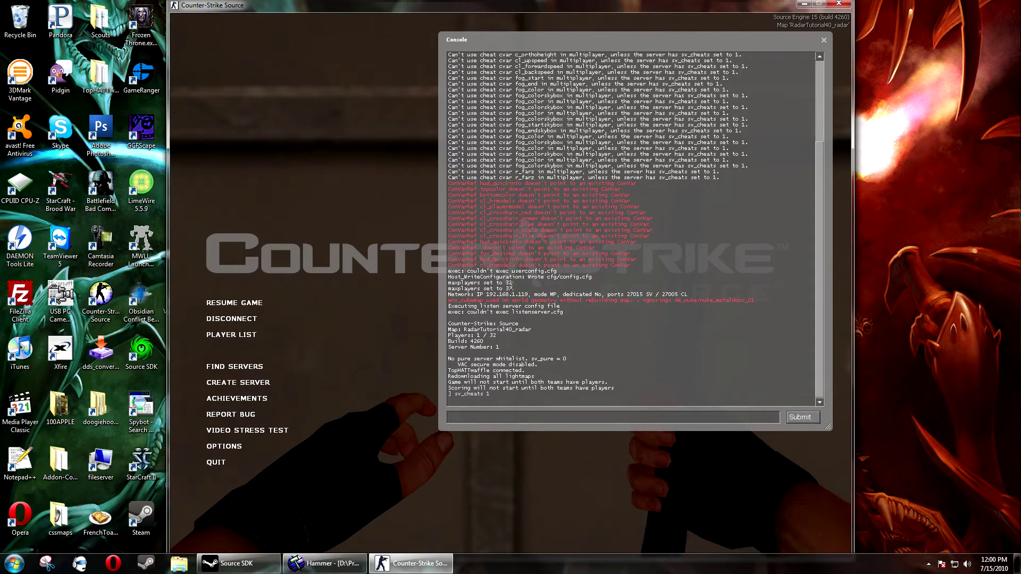
- Hide the hands and weapon by running r_drawviewmodel 0 in the console
text(r)
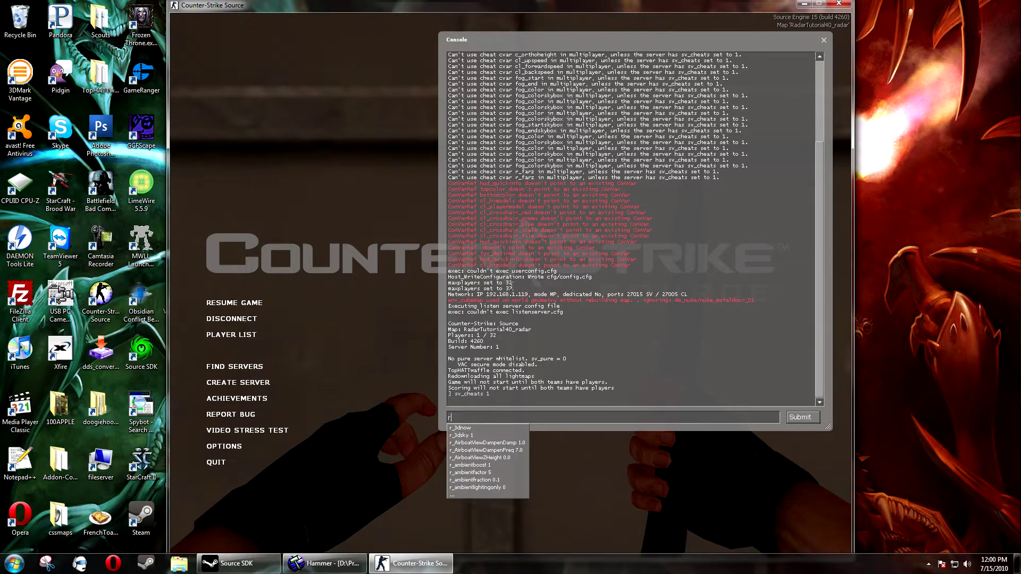
text(_drawb)
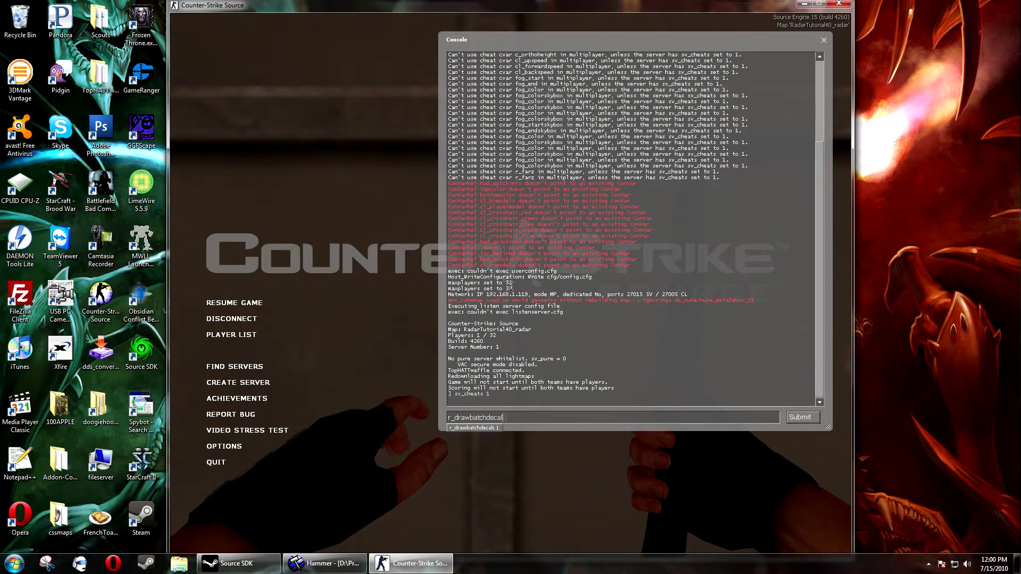
key(BackSpace)
text(viewmodel )
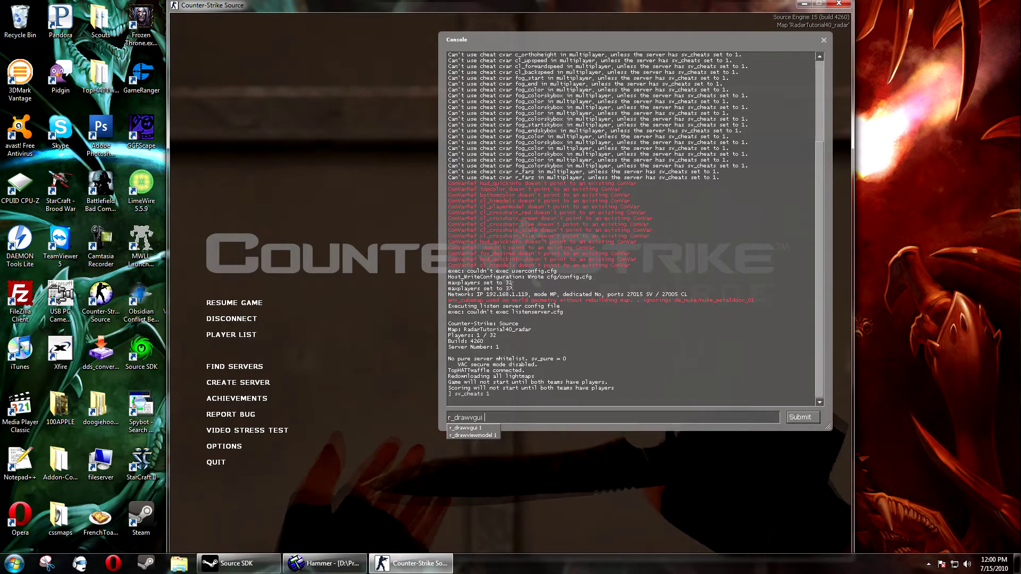
text(0)
key(Return)
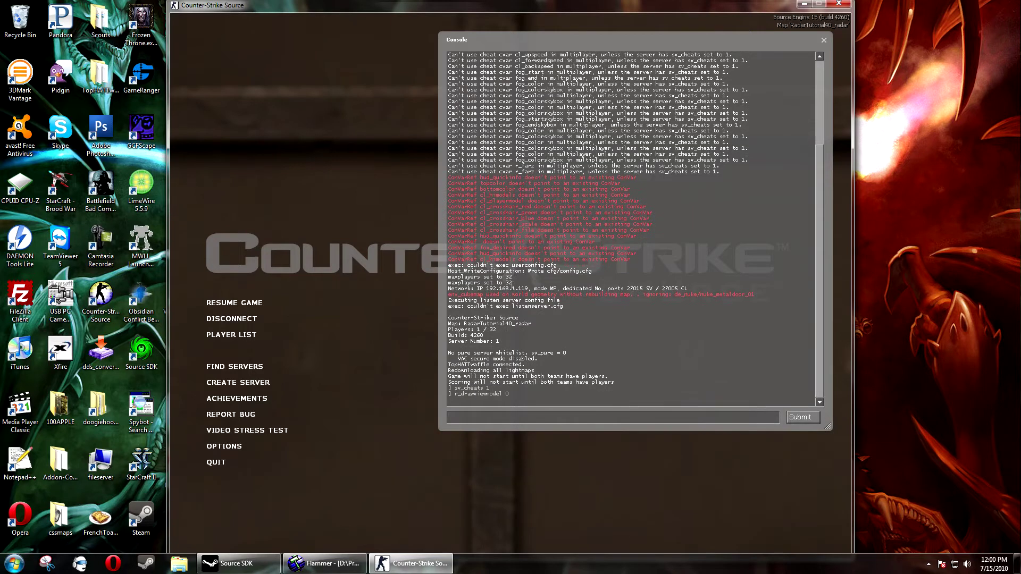
- Switch to the top-down map overview by running cl_leveloverview 1 in the console
text(cl_leveloverview )
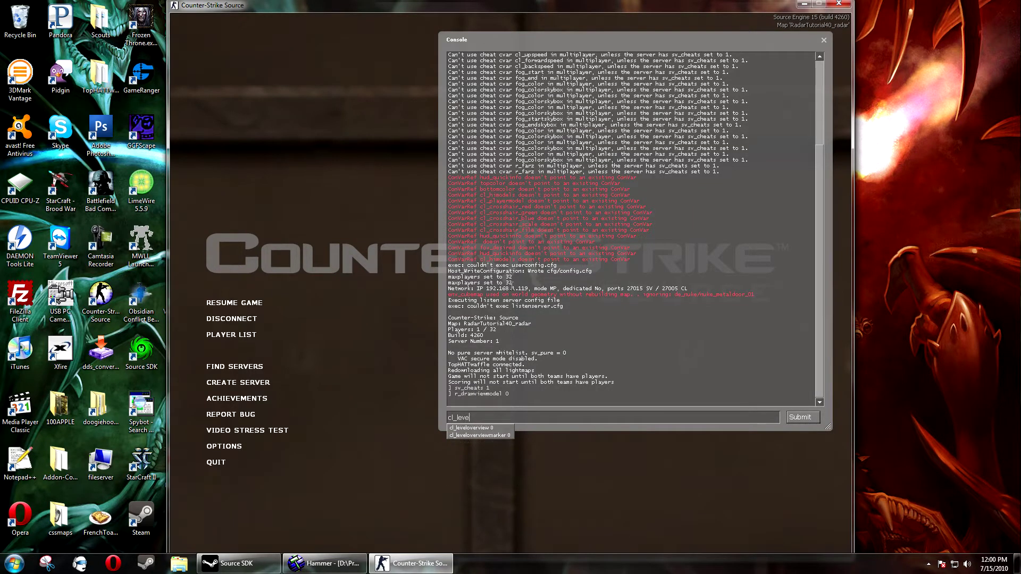
text(1)
key(Return)
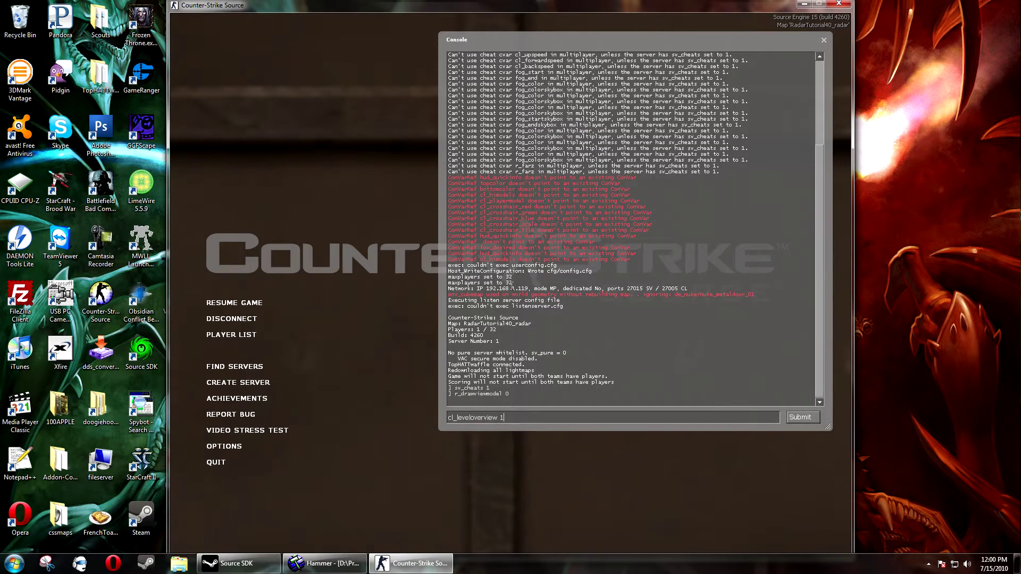
- Turn on the vertical overview marker line with the cl_leveloverviewmarker console variable and return to the game
text(cl)
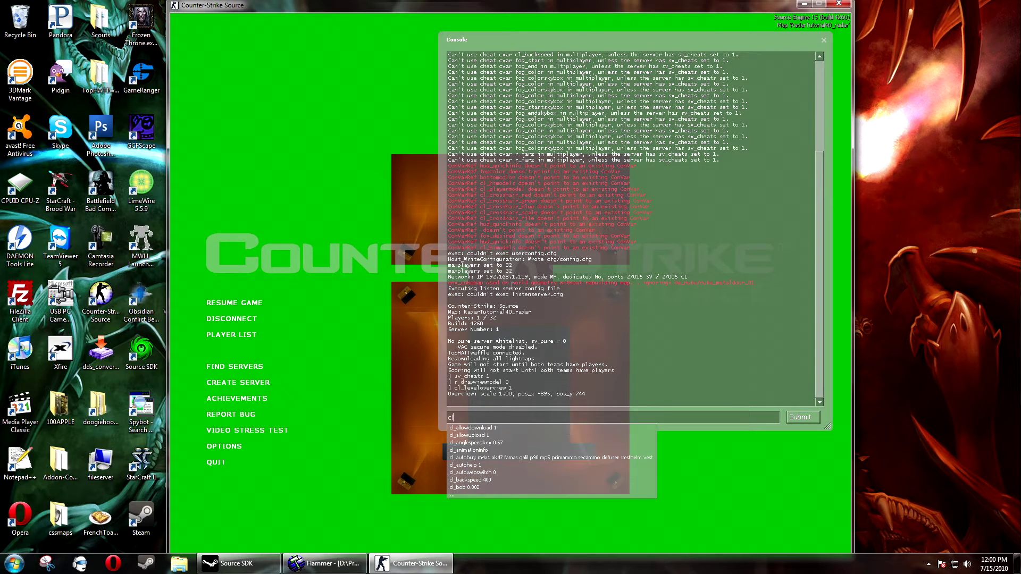
text(_levbe)
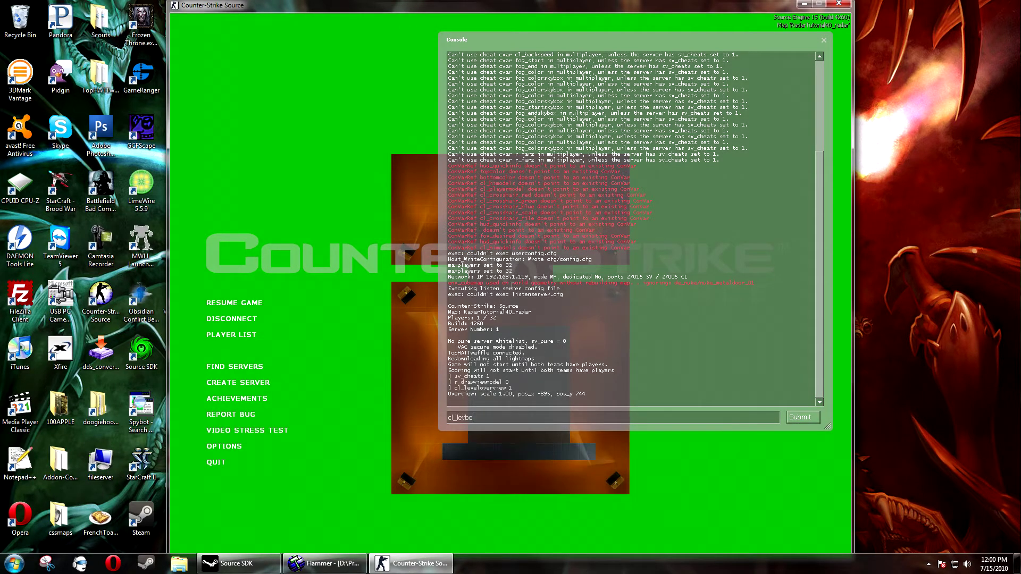
key(BackSpace)
key(BackSpace)
key(Tab)
key(Tab)
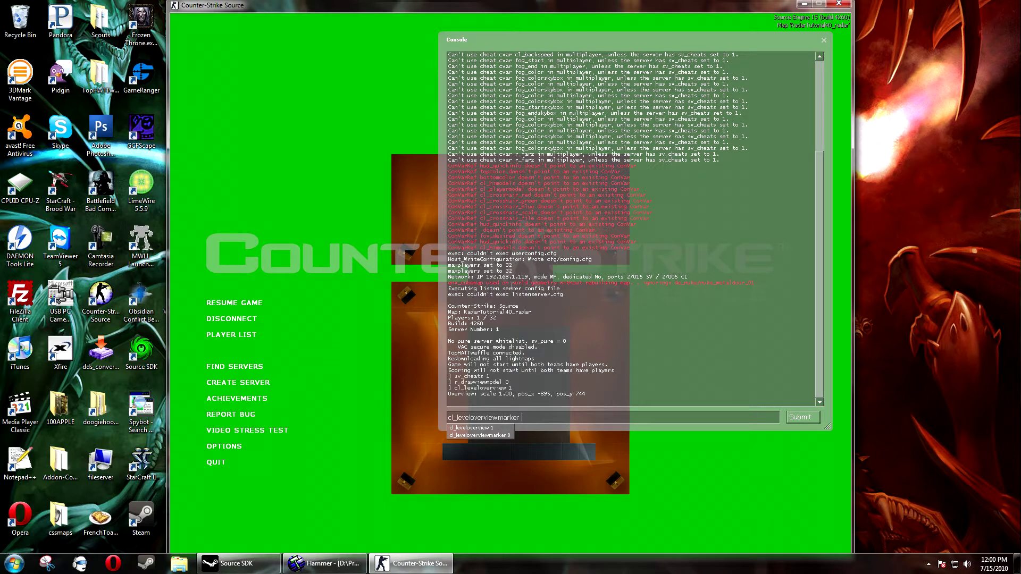
text(102)
key(Return)
key(Escape)
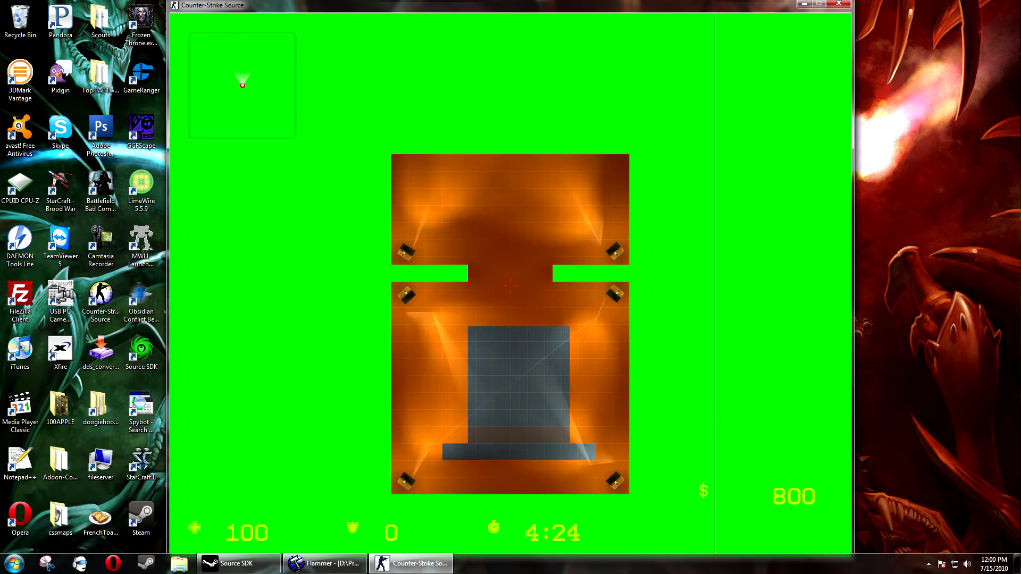
- Shift the overview slightly sideways and enable free movement by running noclip in the console
key(d)
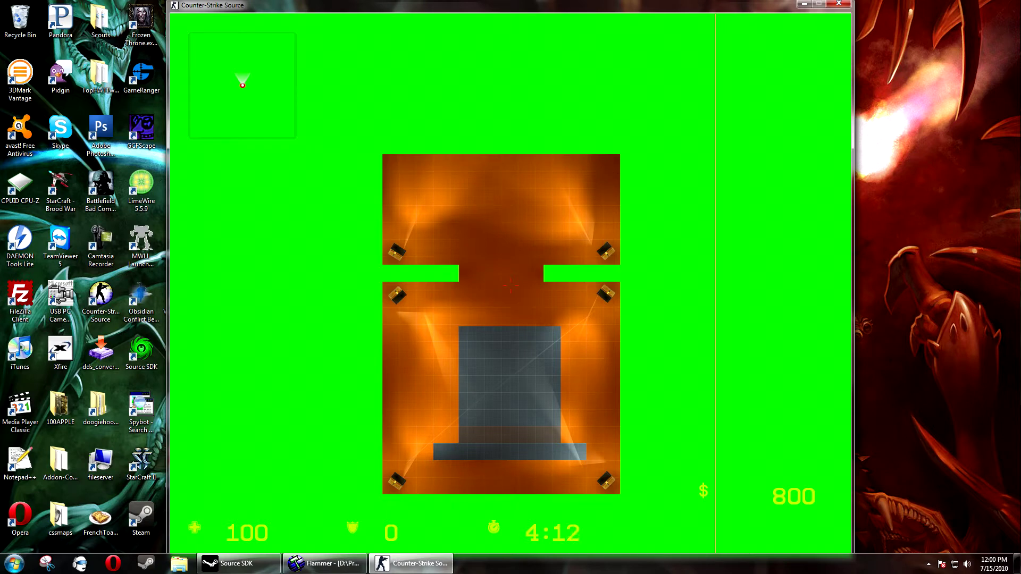
key(grave)
text(noclip)
key(Return)
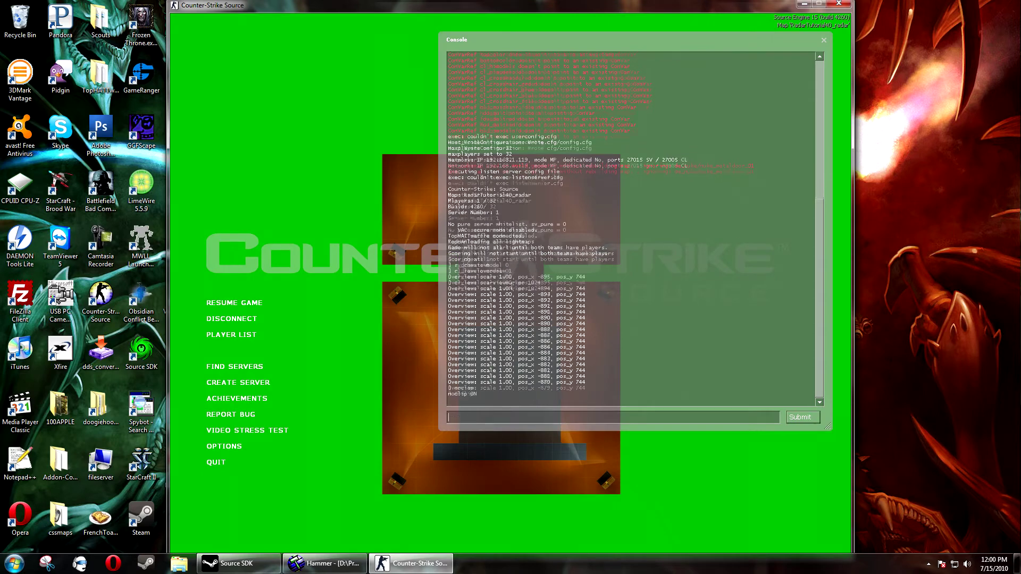
key(grave)
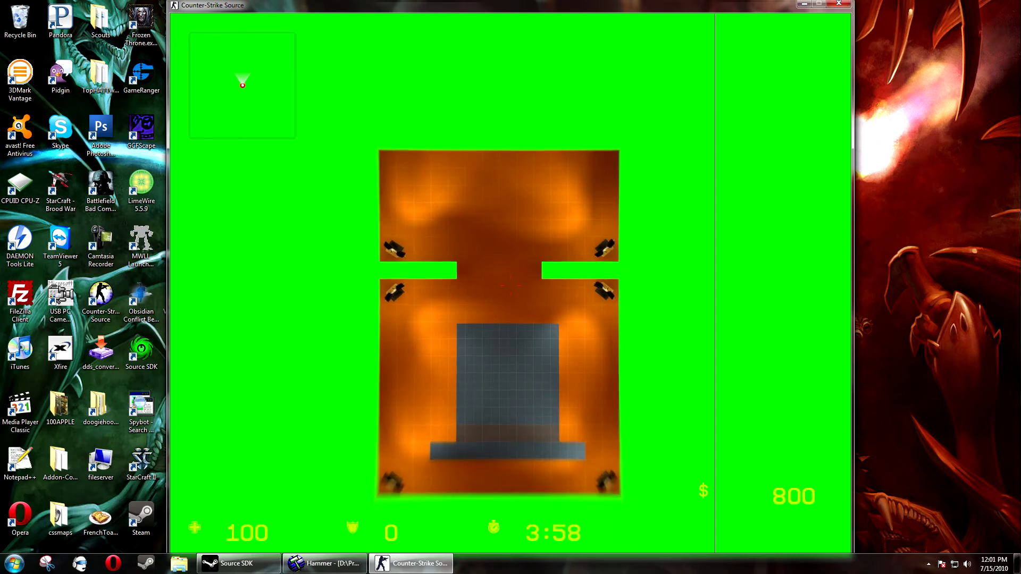
- Hide the HUD by running cl_drawhud 0 in the console
key(grave)
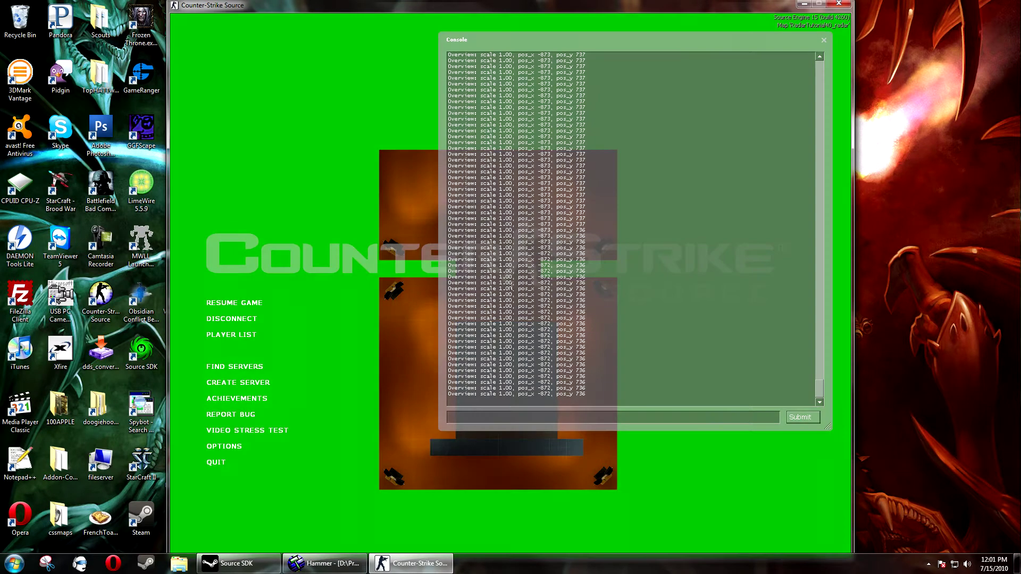
text(cl_)
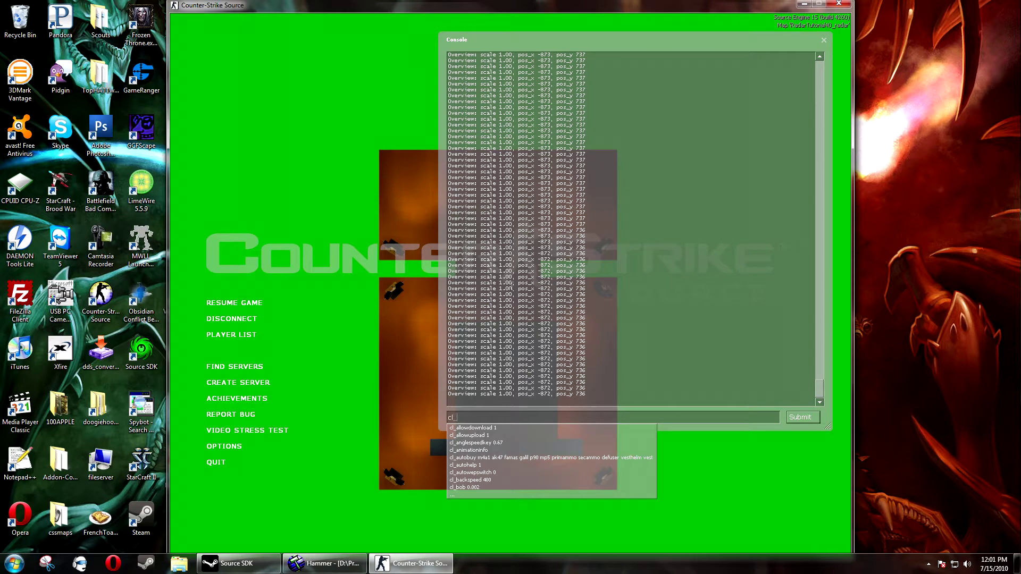
text(drawhud 0)
key(Return)
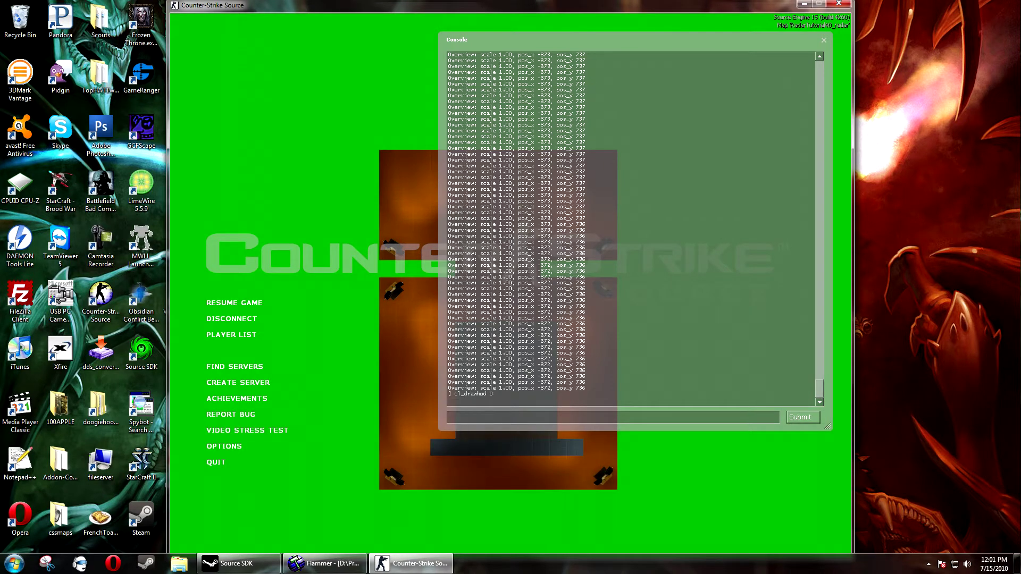
- Maximize the screenshot quality by running jpeg_quality 100 in the console and return to the game
text(jp)
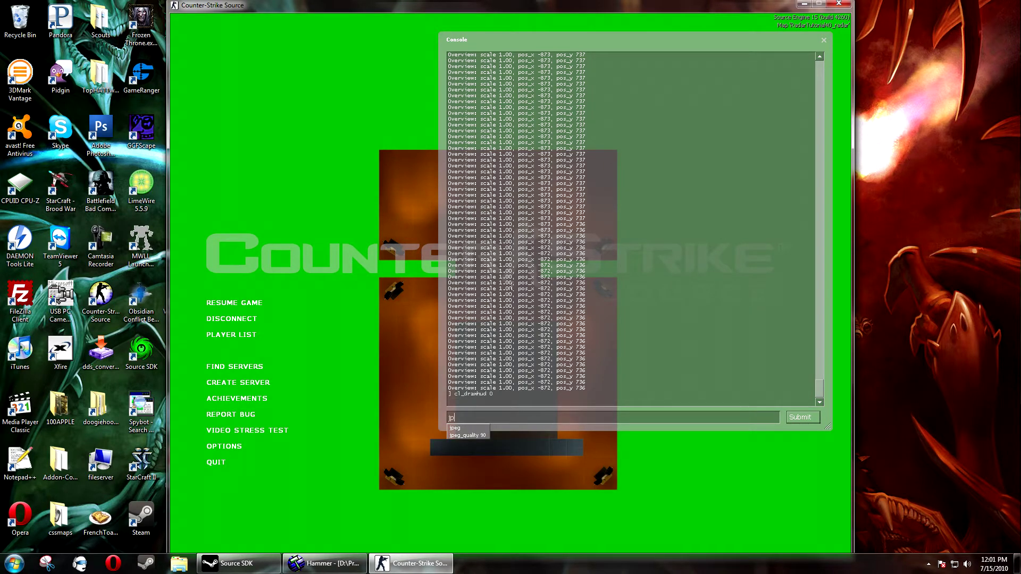
text(eg_quality 100)
key(Return)
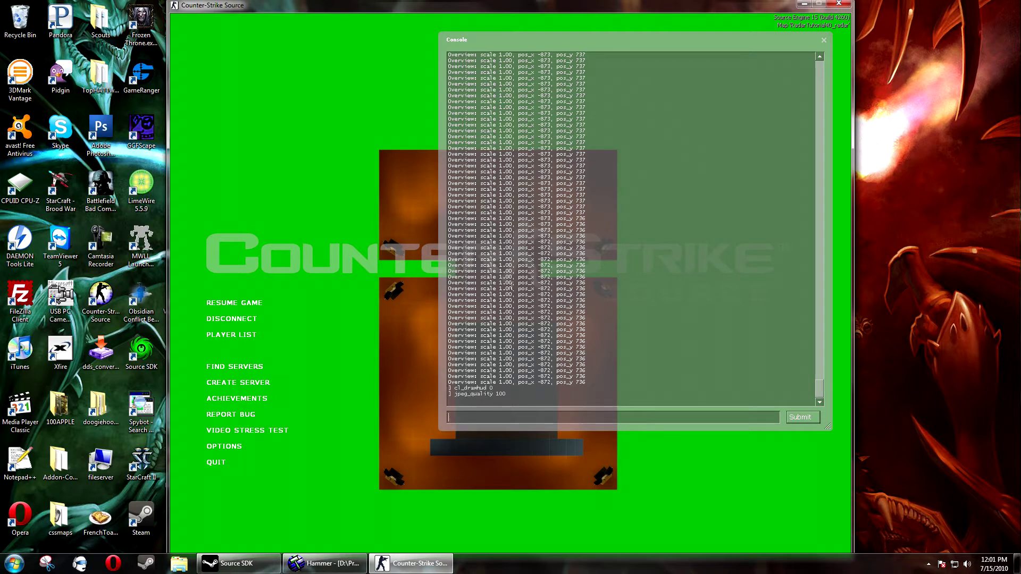
key(Escape)
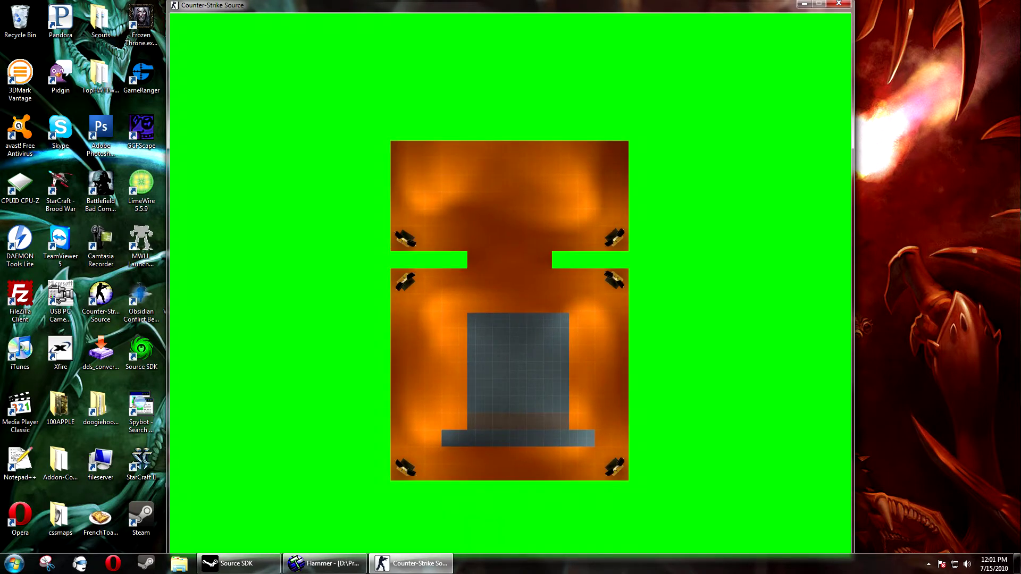
- Show the HUD by running cl_drawhud 1 and check the map's position against the overview marker line
key(grave)
key(Up)
key(Up)
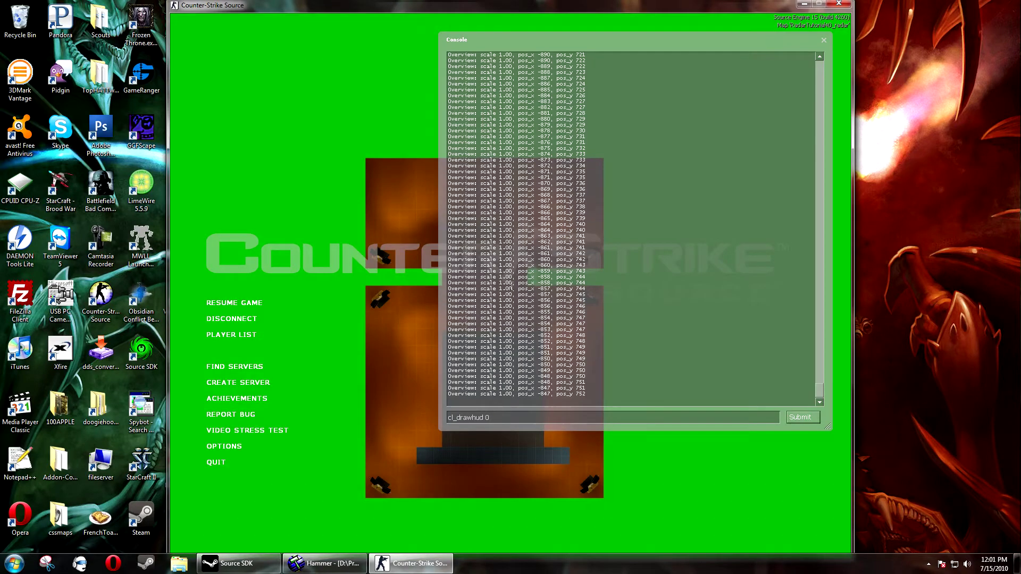
key(BackSpace)
text(1)
key(Return)
key(Escape)
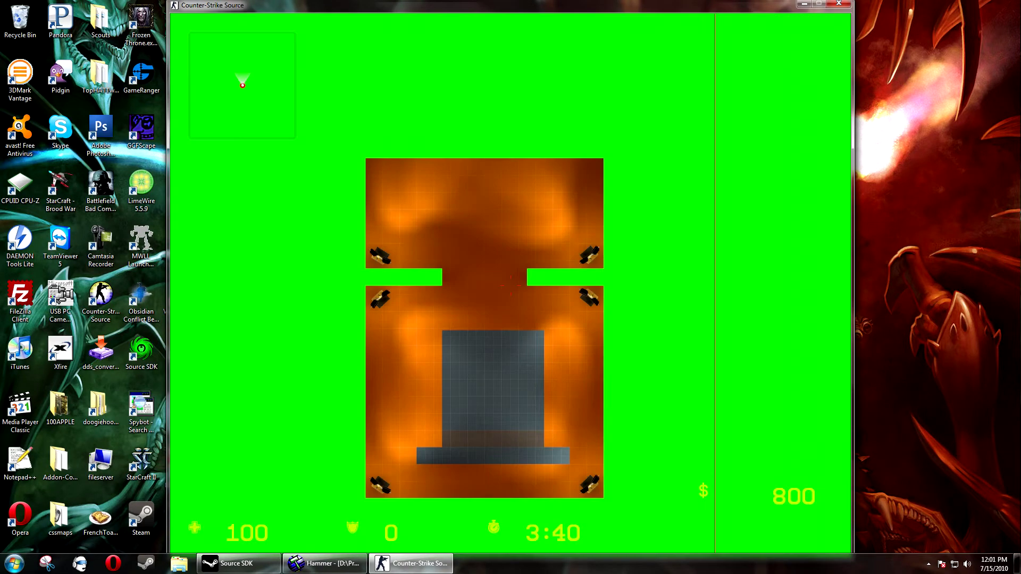
- Hide the HUD with cl_drawhud 0 and take a screenshot of the top-down overview
key(grave)
key(Up)
key(BackSpace)
text(0)
key(Return)
key(Escape)
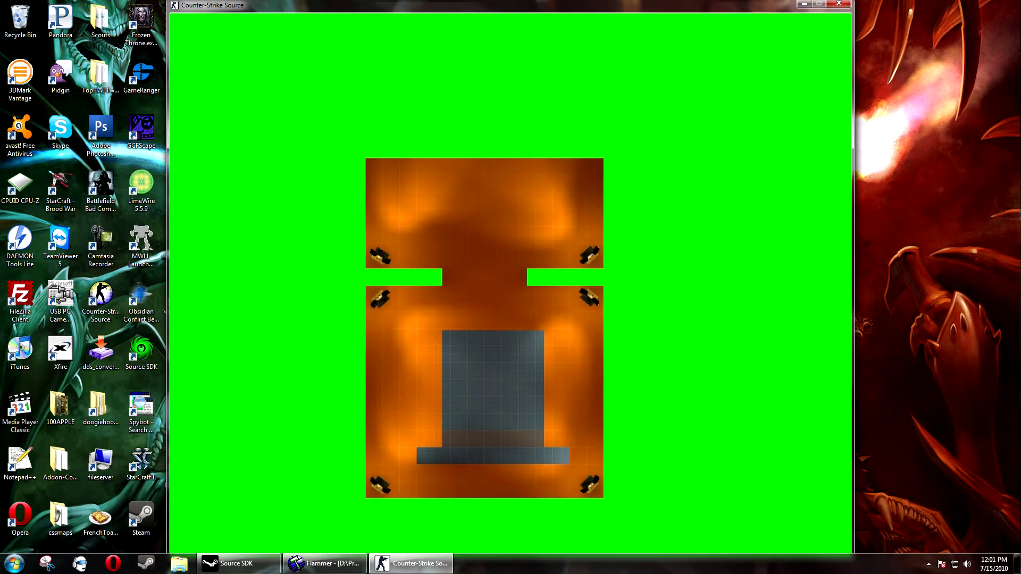
key(F5)
- Copy the last overview line (scale 1.00, pos_x -847, pos_y 752) from the console into tut41.txt, save it and close Notepad
key(grave)
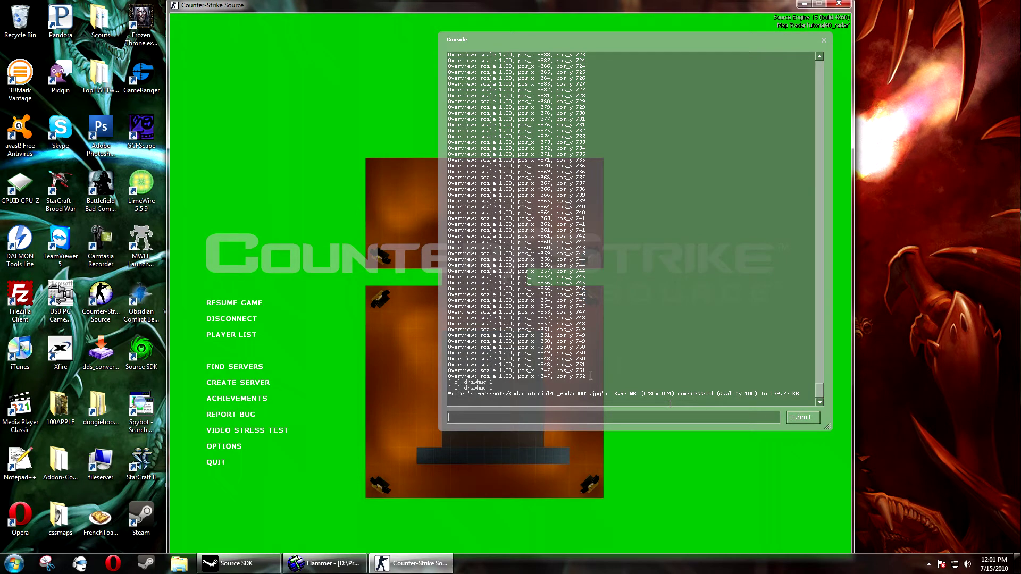
drag(592, 377, 442, 381)
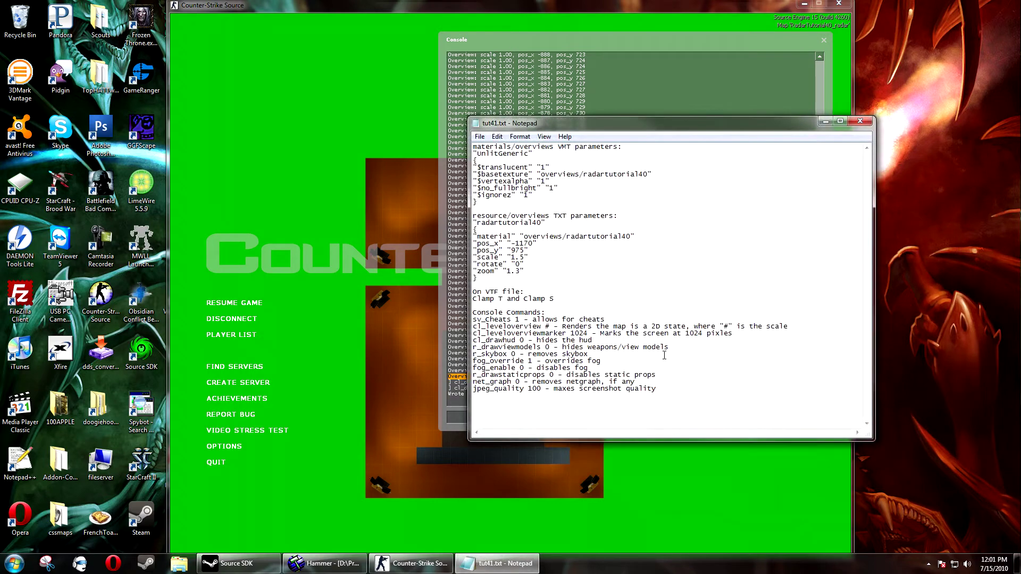
text(Overview: scale 1.00, pos_x -847, pos_y 752)
click(479, 137)
click(486, 170)
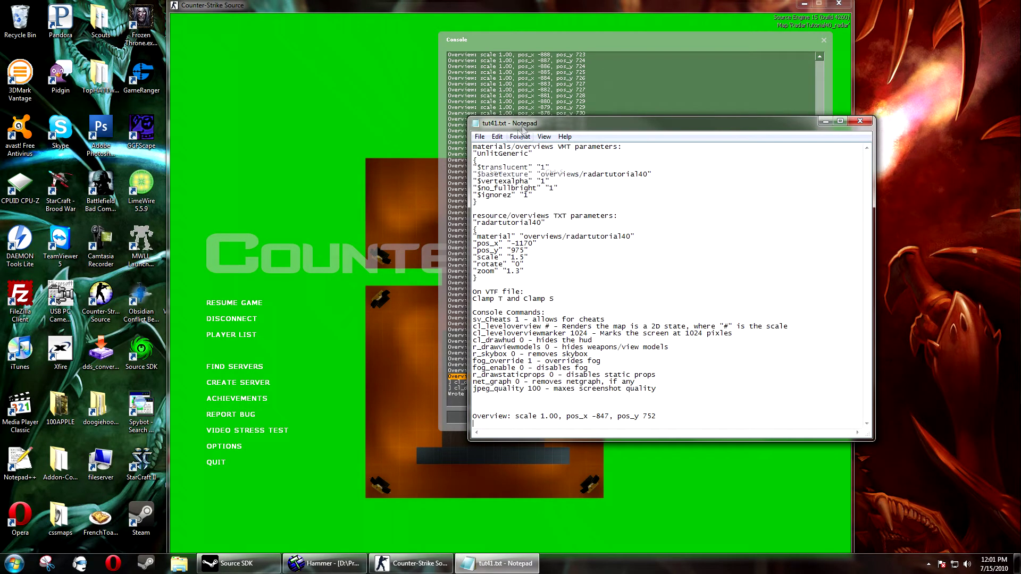
key(alt+F4)
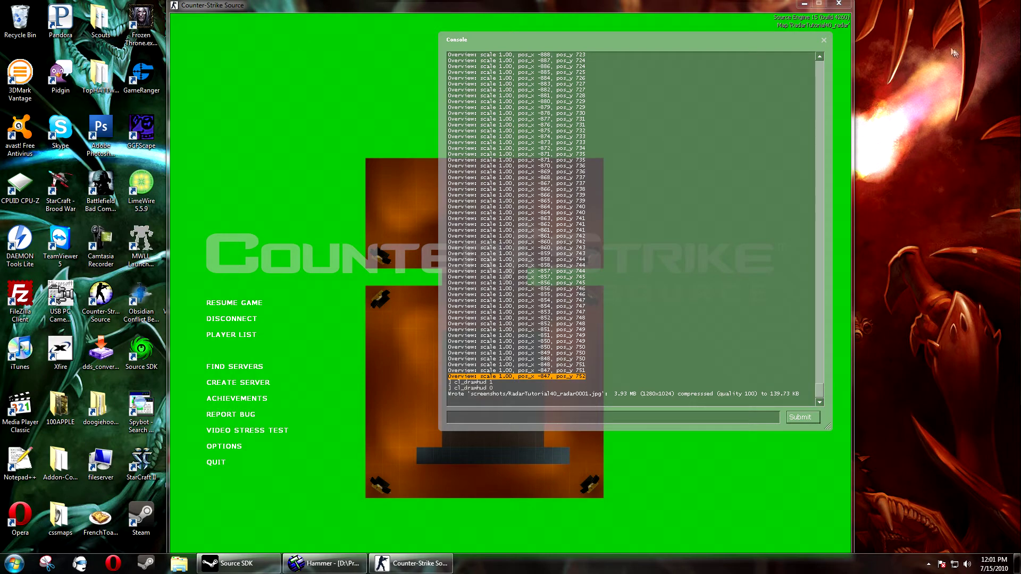
- Quit the game and open the screenshot RadarTutorial40_radar0001.jpg from the game's screenshots folder in Photoshop
key(alt+F4)
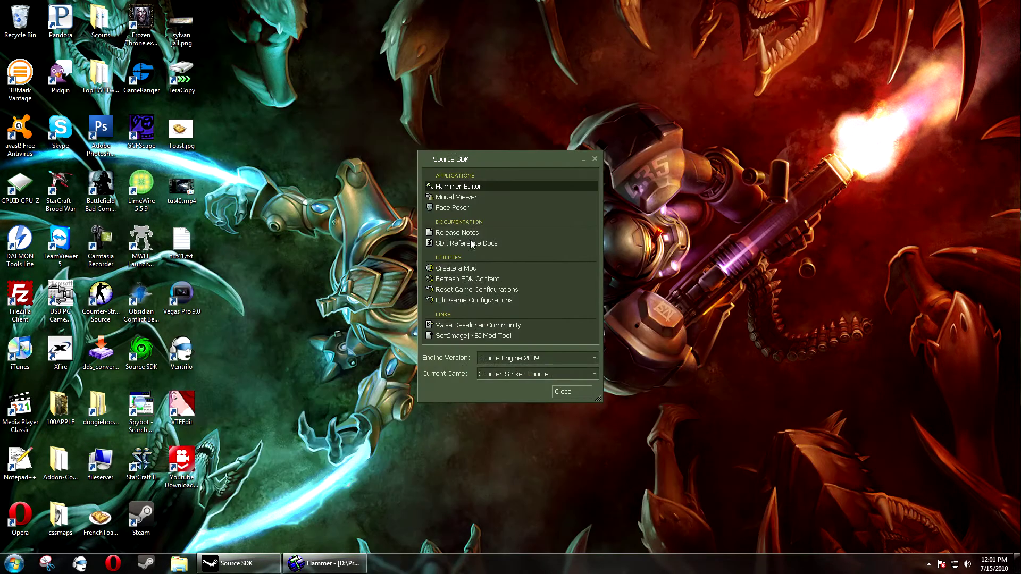
double_click(104, 412)
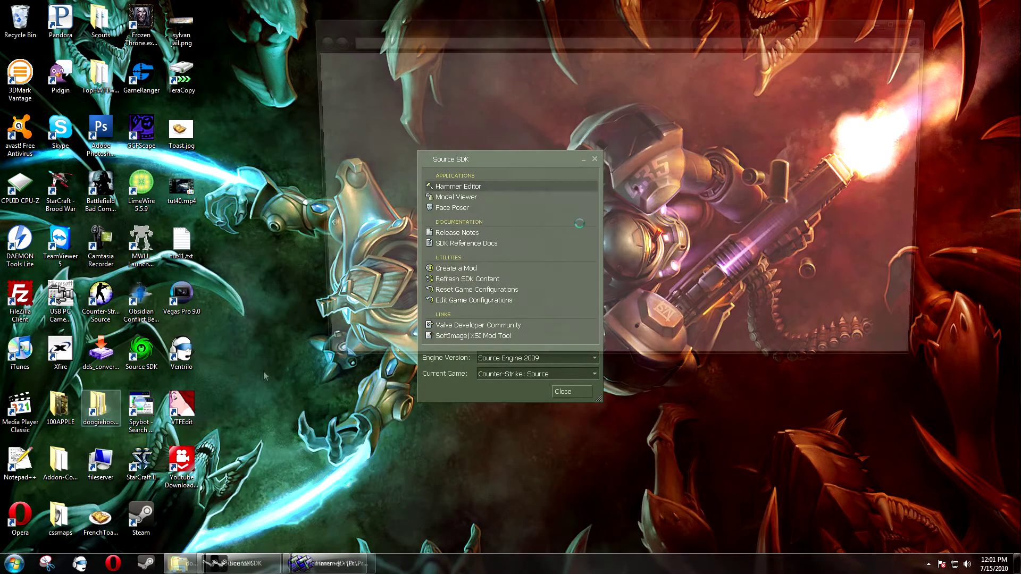
click(475, 90)
double_click(474, 90)
double_click(447, 110)
double_click(427, 221)
click(483, 93)
drag(505, 93, 99, 125)
click(922, 20)
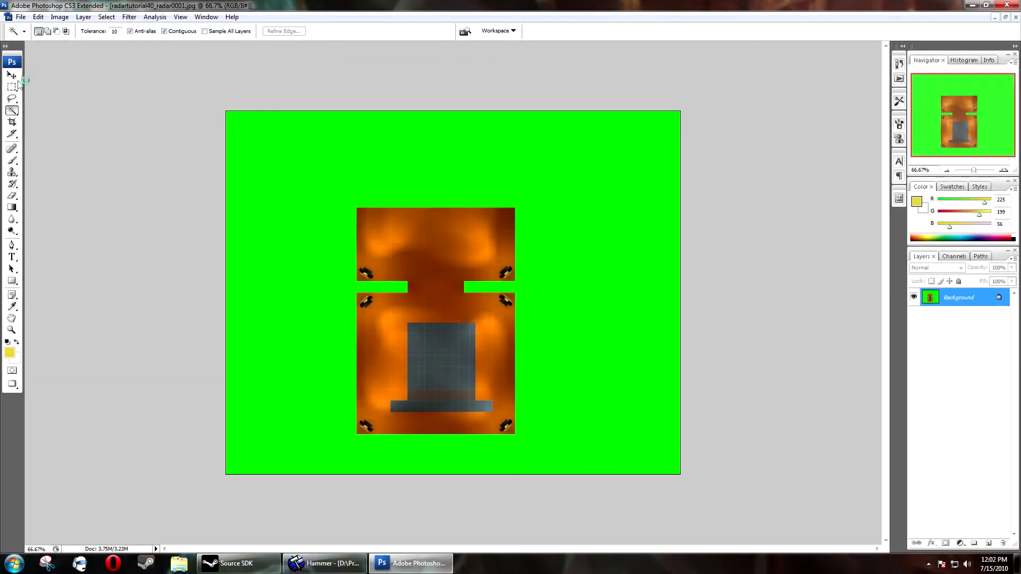
- Crop the screenshot to a 1024 × 1024 pixel square, cutting off the green strip along its right edge
key(v)
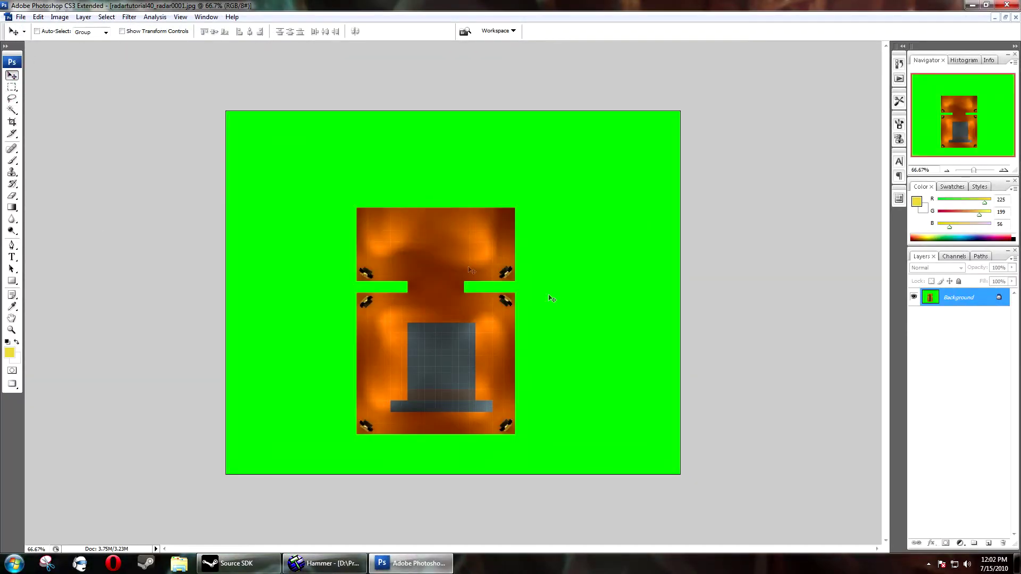
click(12, 121)
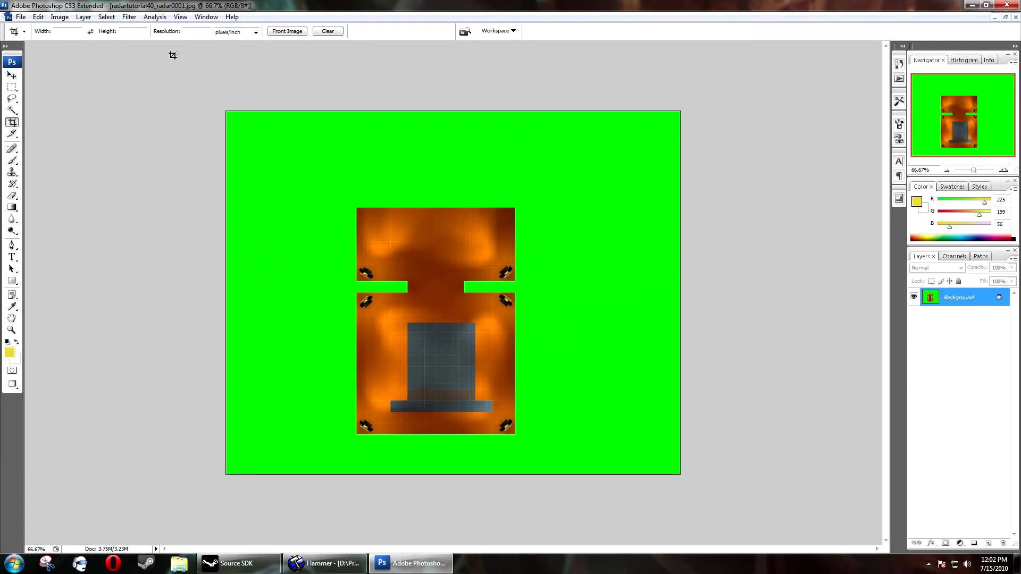
drag(328, 260, 589, 474)
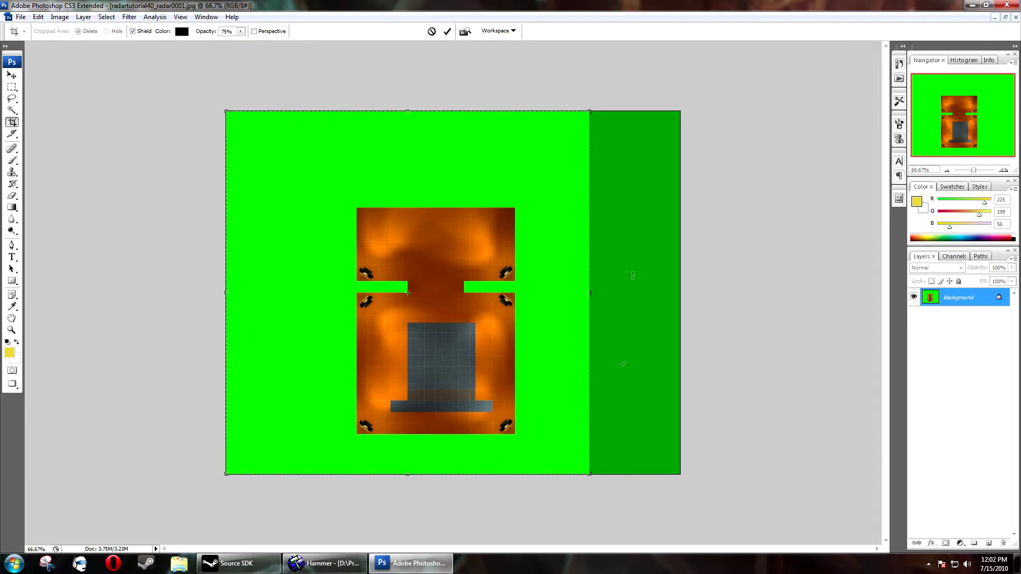
key(Return)
click(12, 75)
- Check the cropped picture's canvas size and pixel dimensions without changing them
click(60, 17)
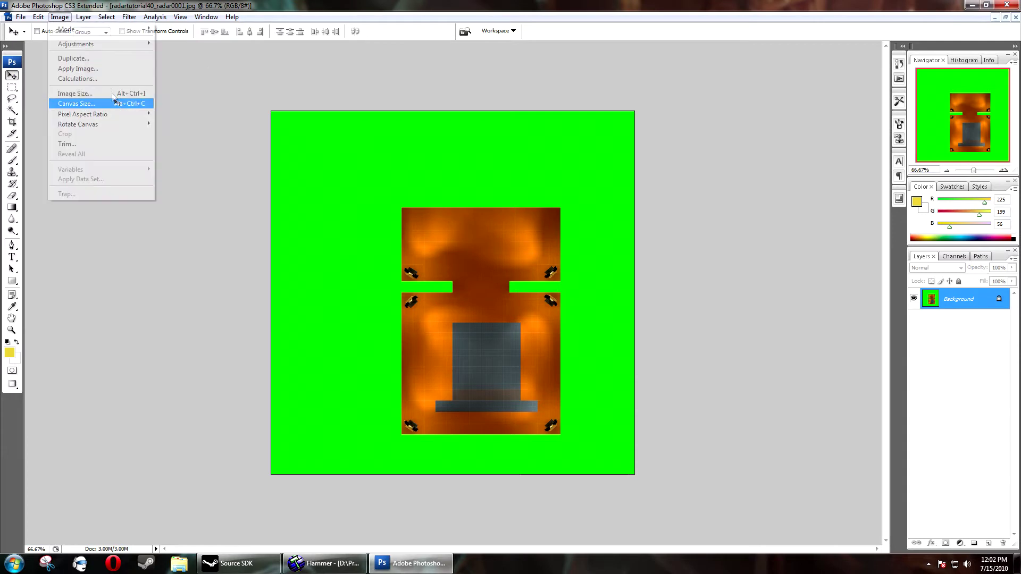
click(75, 103)
click(597, 184)
click(60, 17)
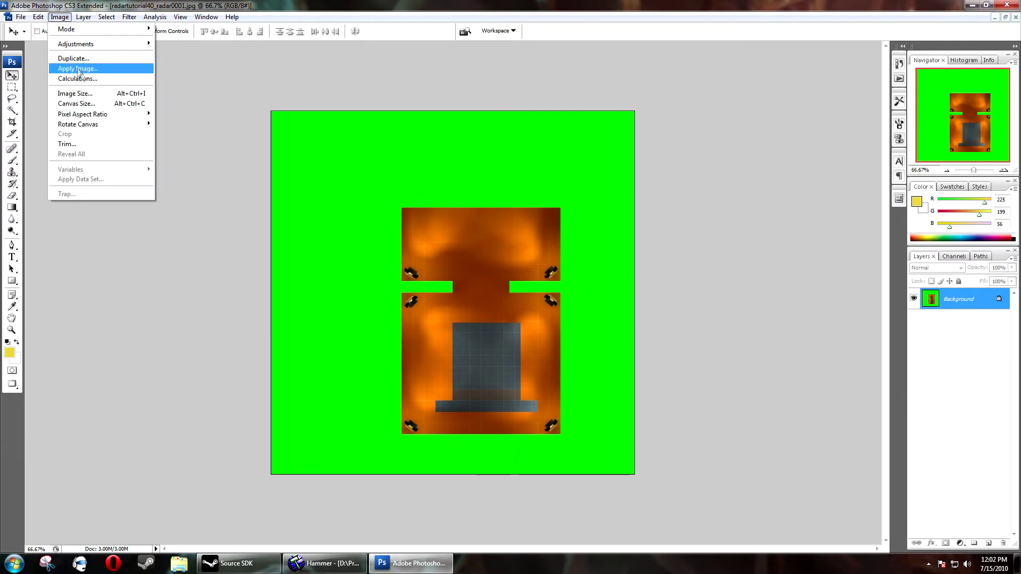
click(74, 94)
key(Tab)
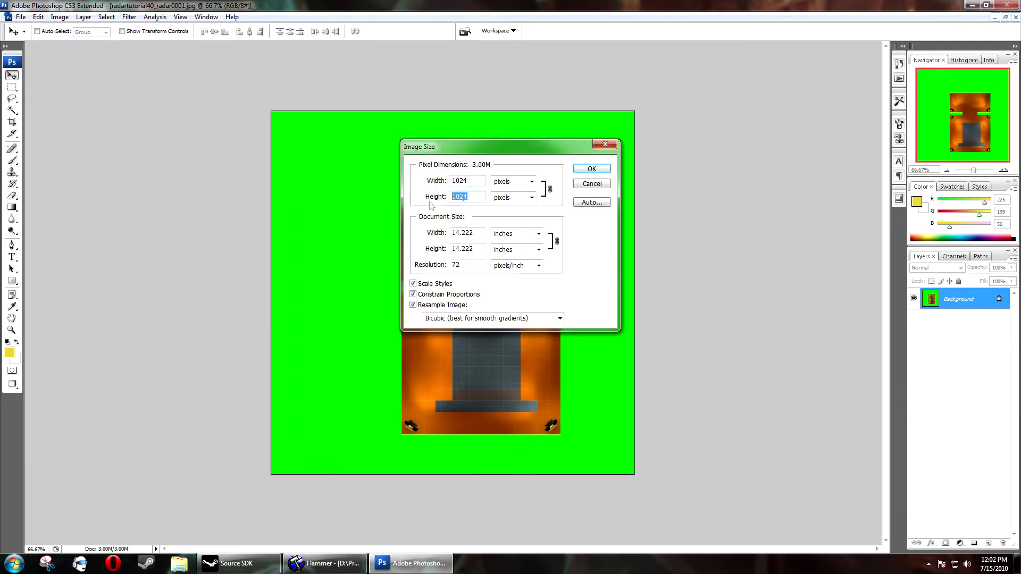
click(600, 184)
- Convert the background to a normal layer and delete the green area around the map using the Magic Wand
double_click(954, 306)
click(616, 207)
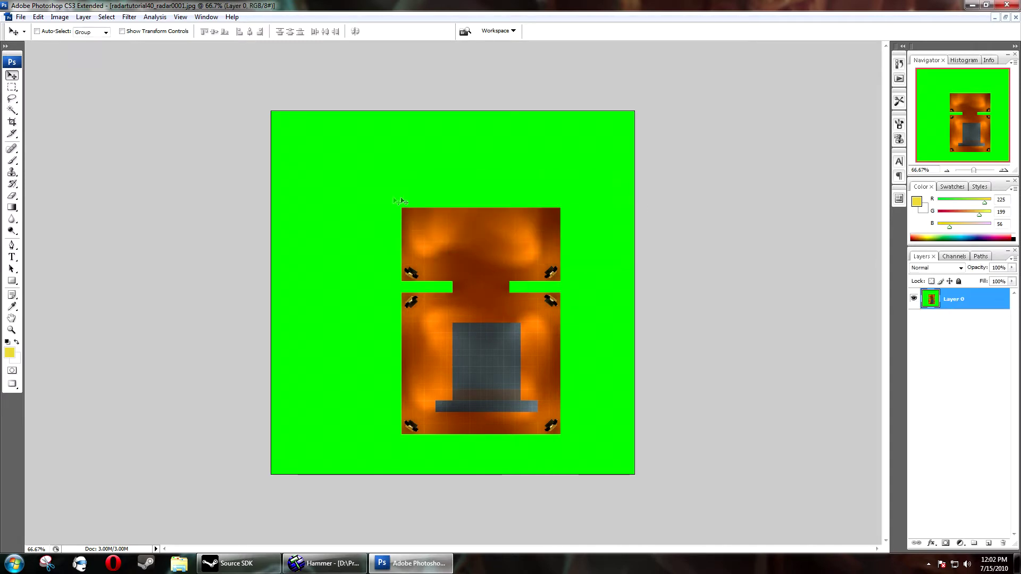
right_click(12, 110)
click(48, 121)
click(387, 137)
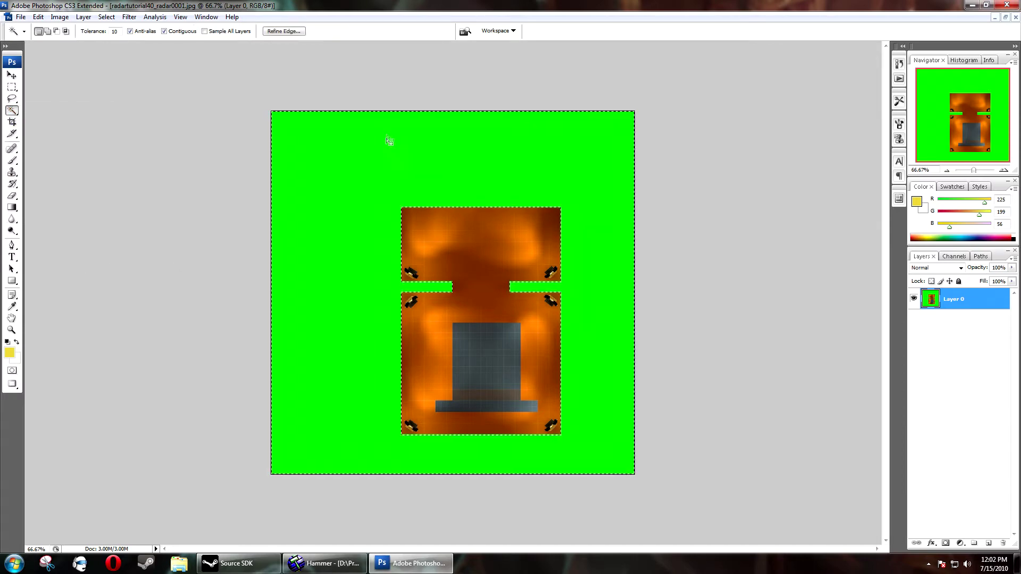
key(Delete)
key(ctrl+d)
- Select the map's shape by picking the transparent area with the Magic Wand and inverting the selection
key(ctrl+plus)
key(ctrl+plus)
key(ctrl+plus)
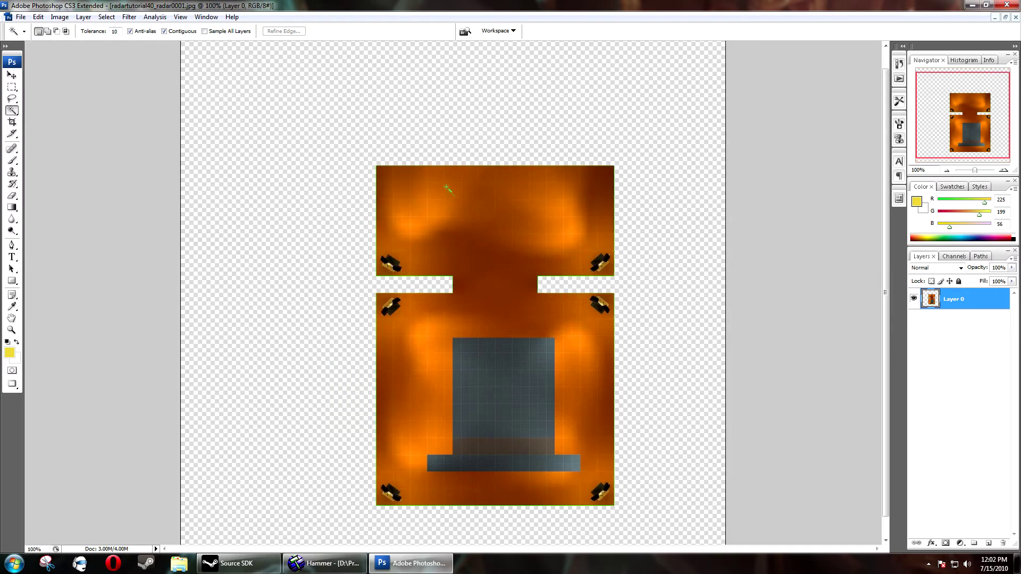
key(ctrl+minus)
key(ctrl+minus)
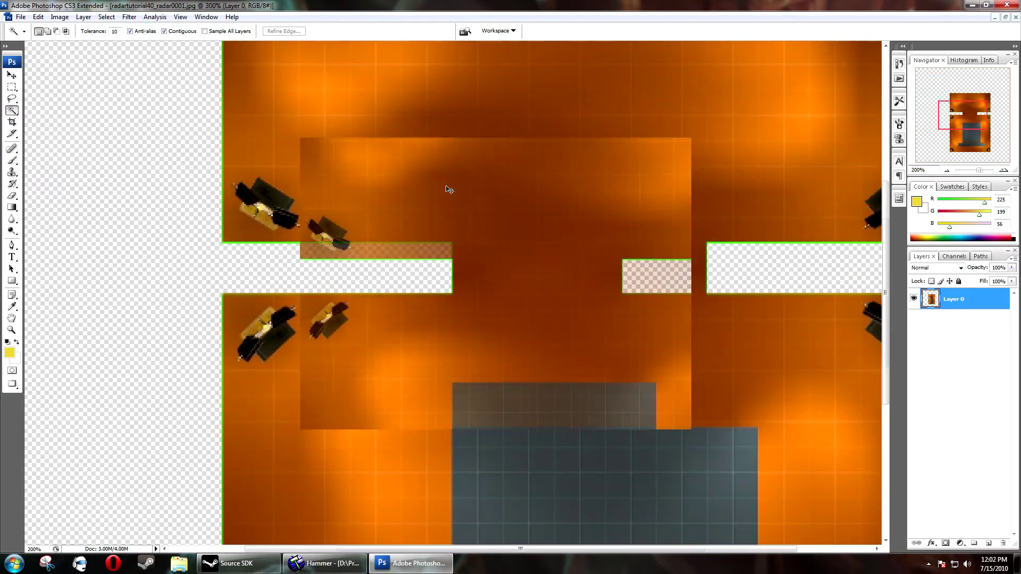
click(301, 289)
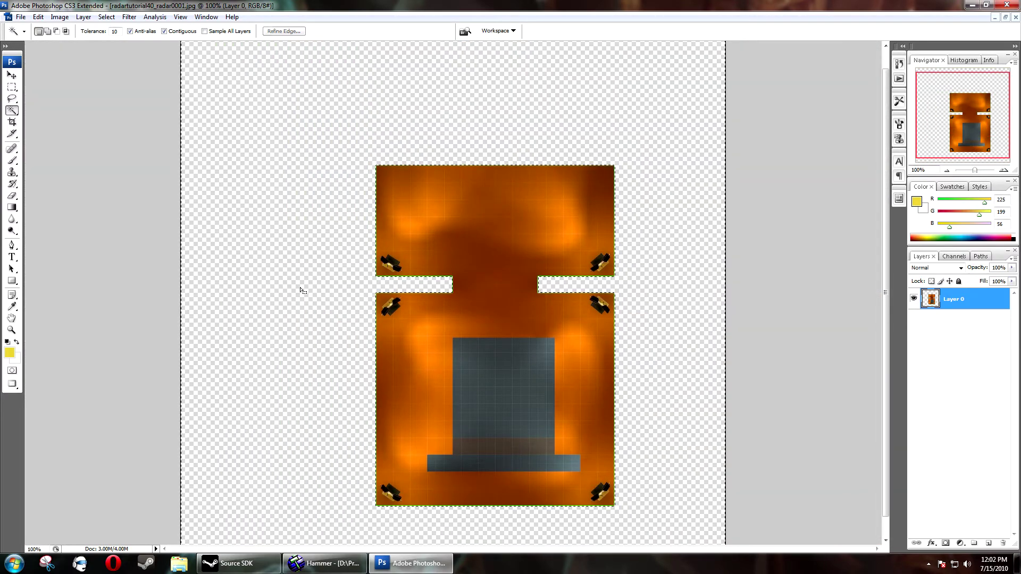
click(107, 16)
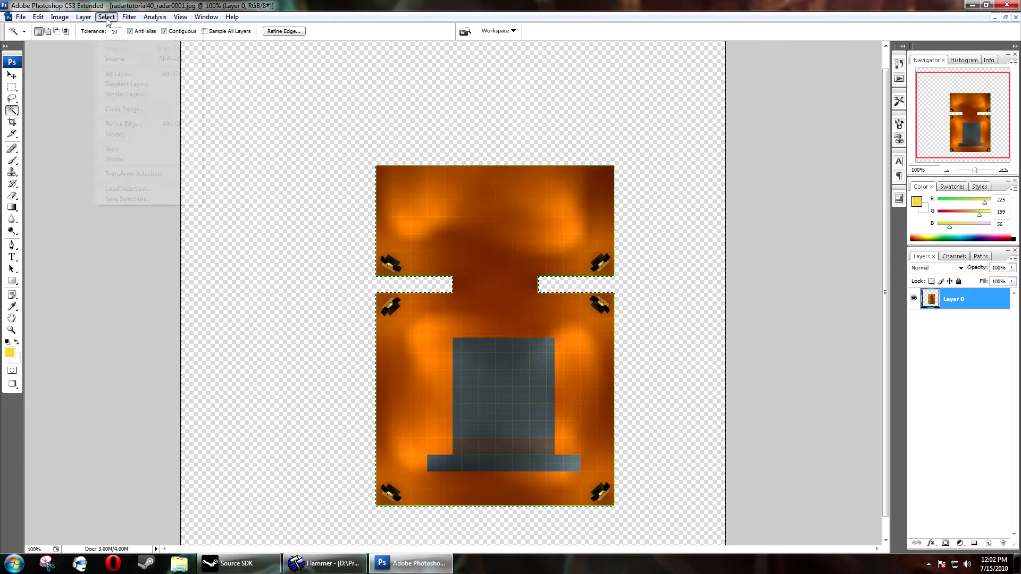
click(121, 60)
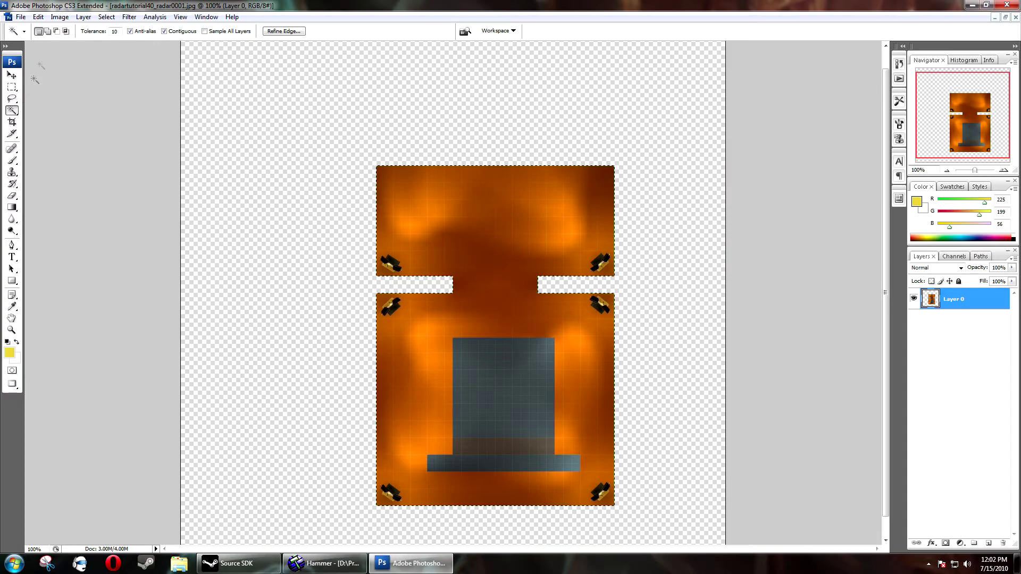
- Stroke the selected map outline with a 3 px black line centered on the selection edge
click(38, 16)
click(50, 179)
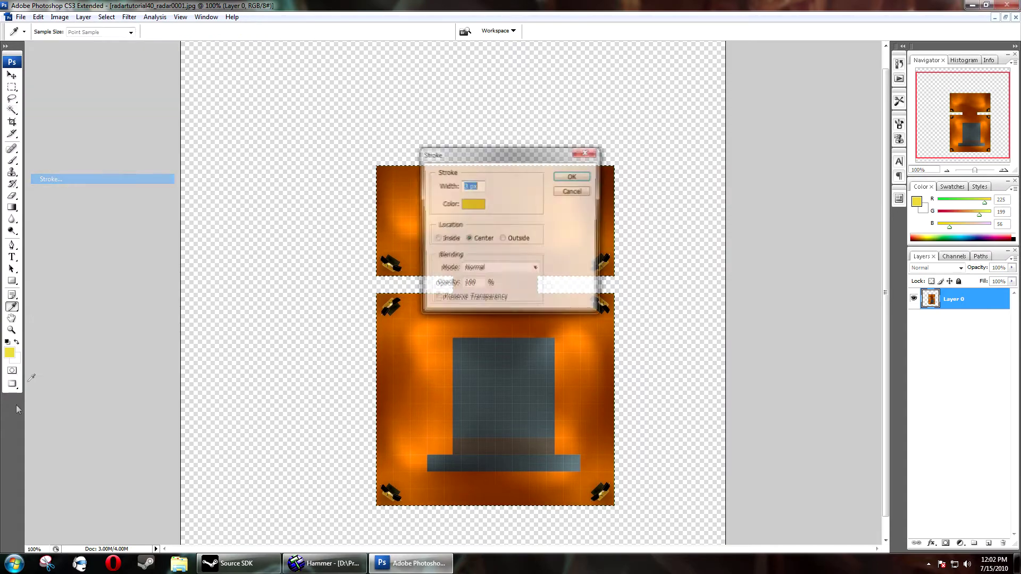
click(468, 205)
click(293, 450)
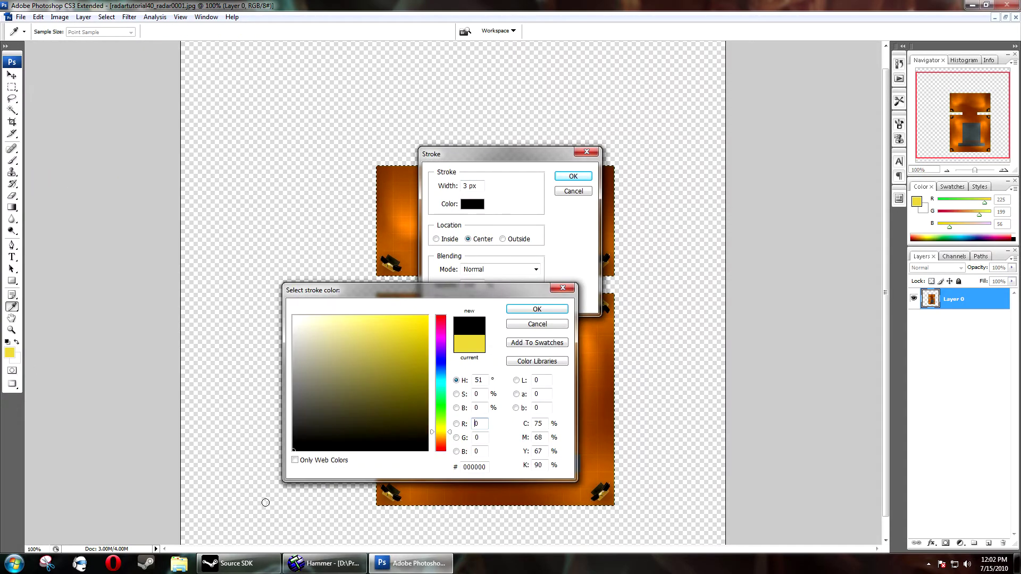
click(542, 309)
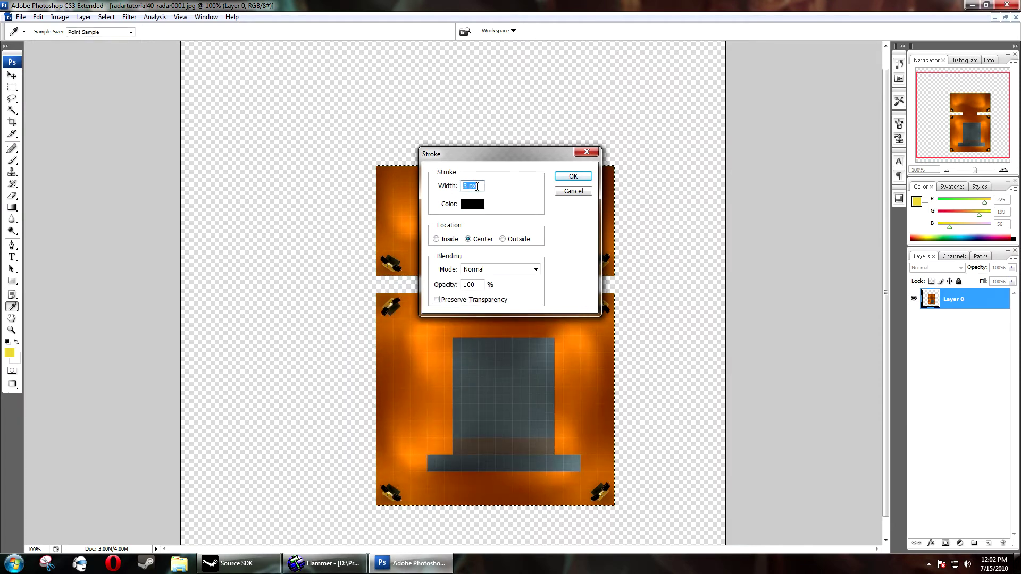
click(573, 177)
key(w)
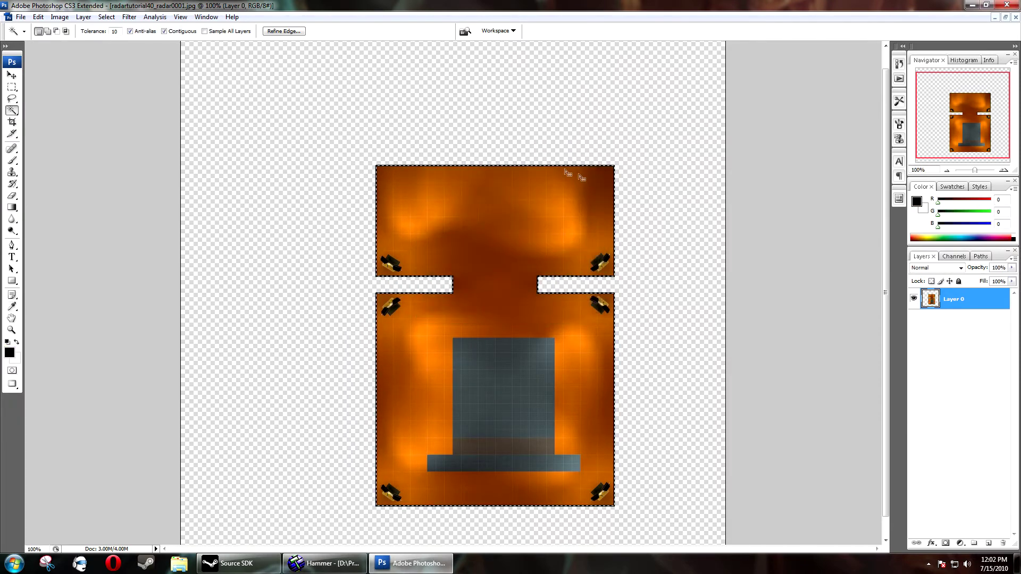
- Add a second black stroke 5 px wide outside the map selection and clear the selection
click(38, 16)
click(68, 181)
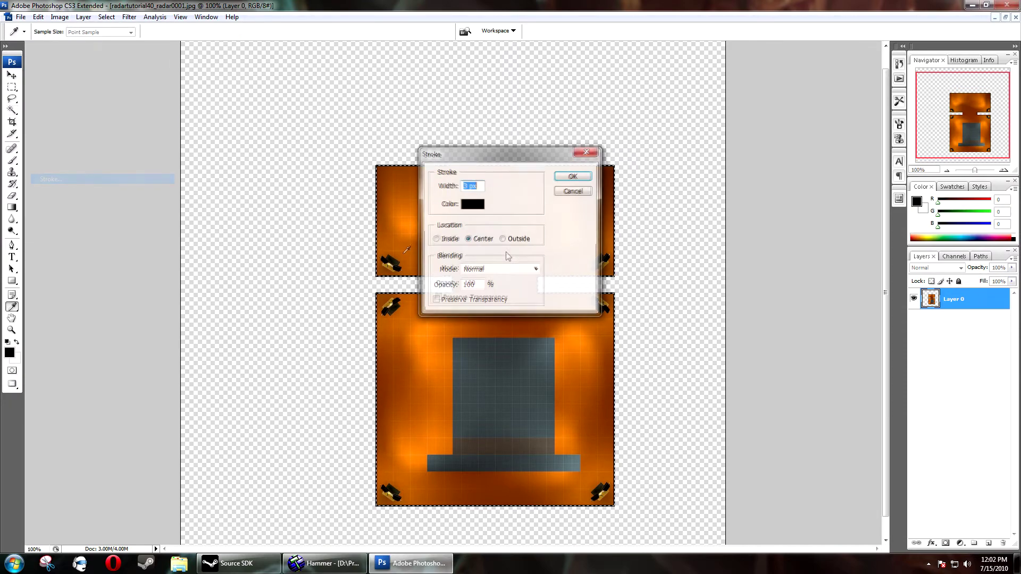
text(5)
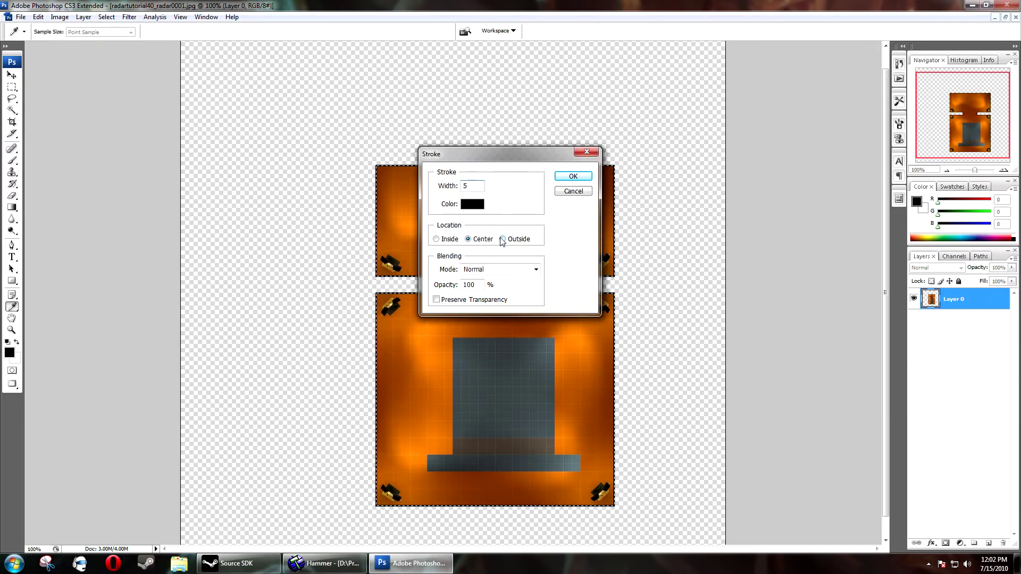
click(574, 177)
key(w)
key(ctrl+d)
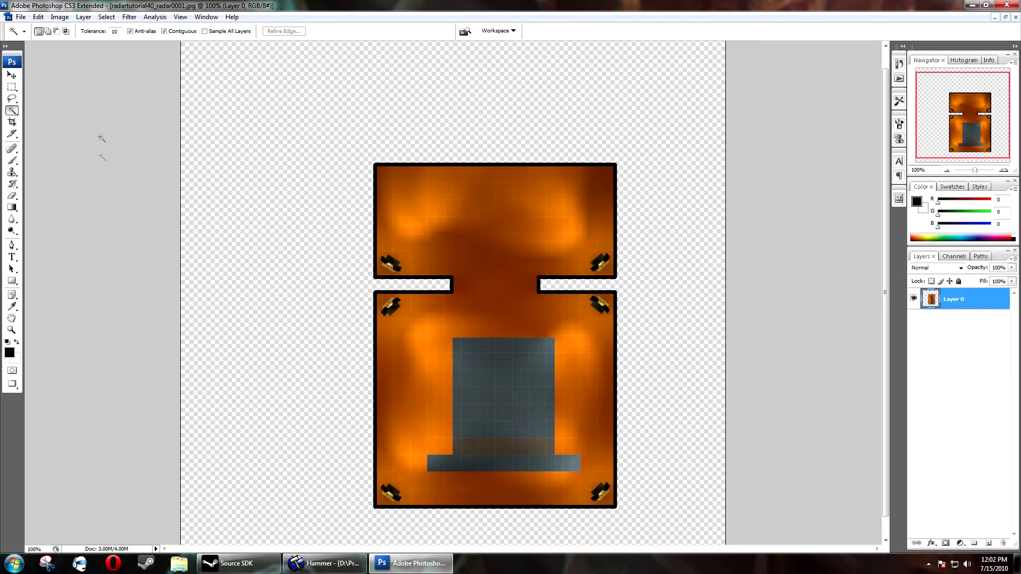
- Apply a Color Balance shifting midtones to +51 green, shadows to +32 green and highlights to +16 green
click(8, 77)
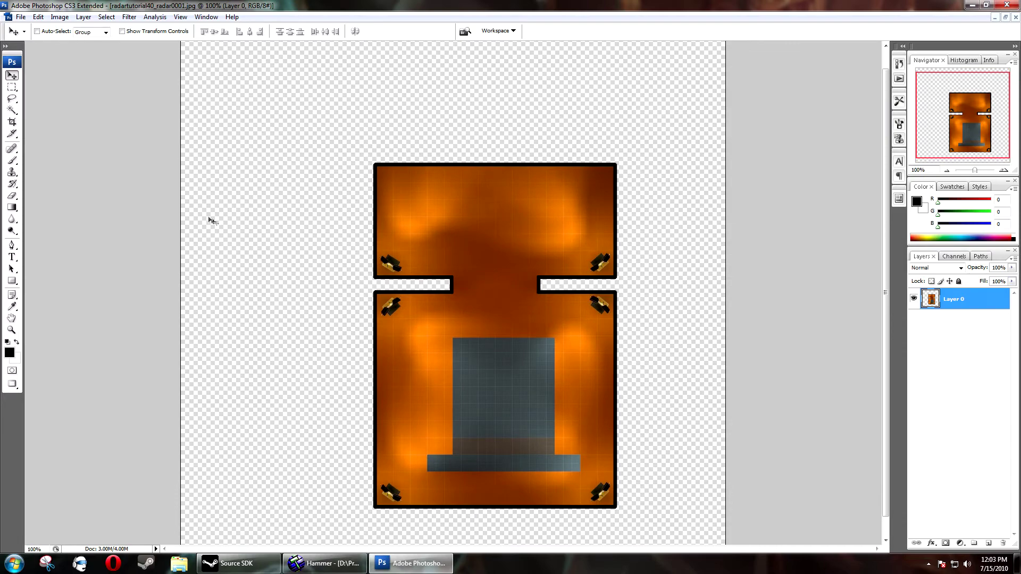
click(59, 17)
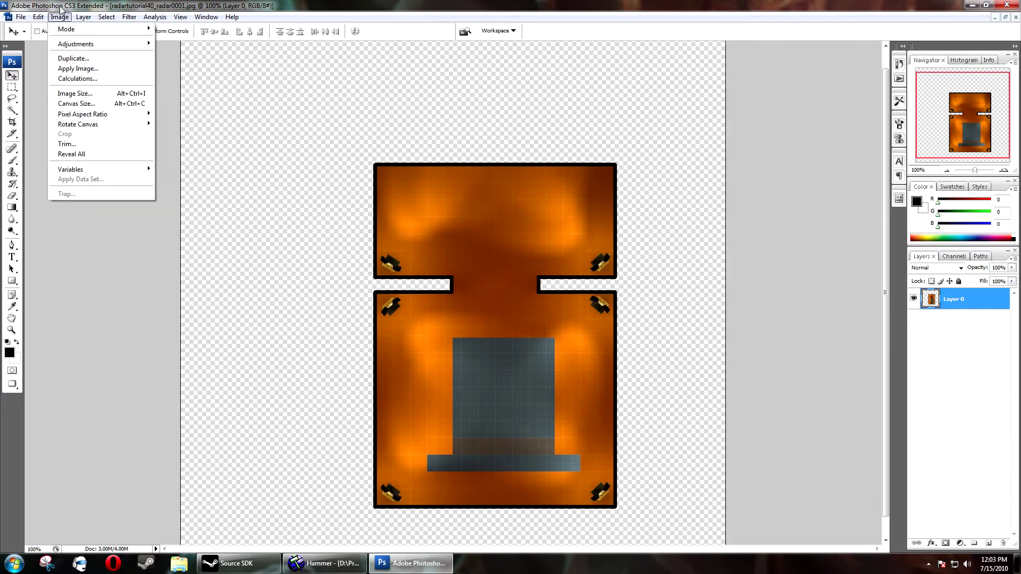
mouse_move(80, 43)
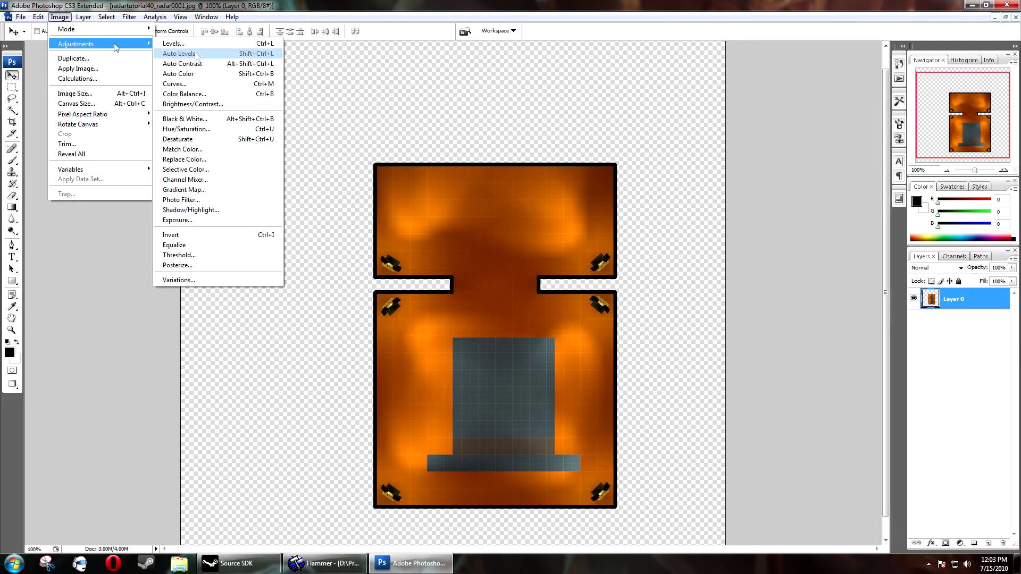
click(228, 92)
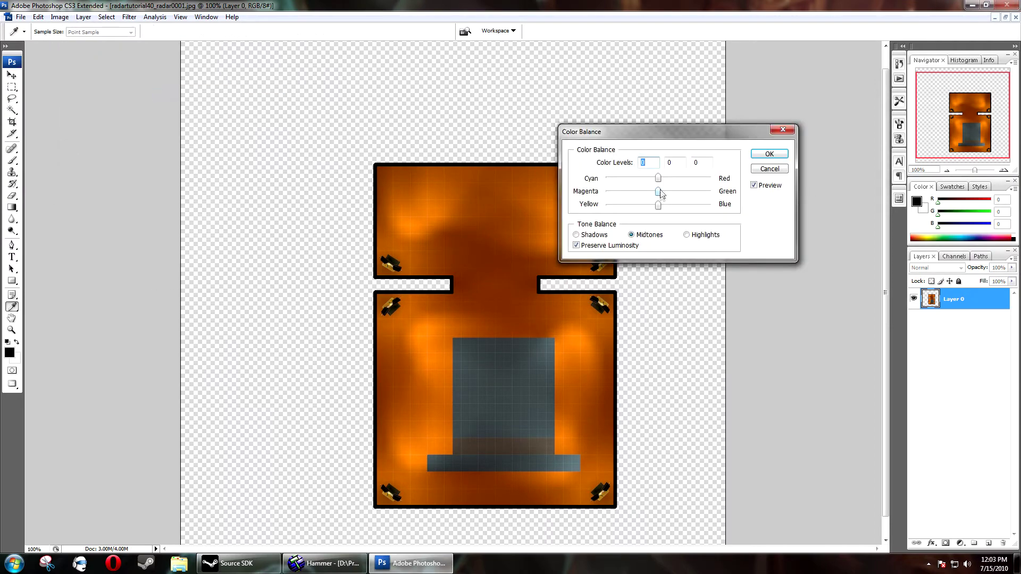
drag(662, 199, 684, 193)
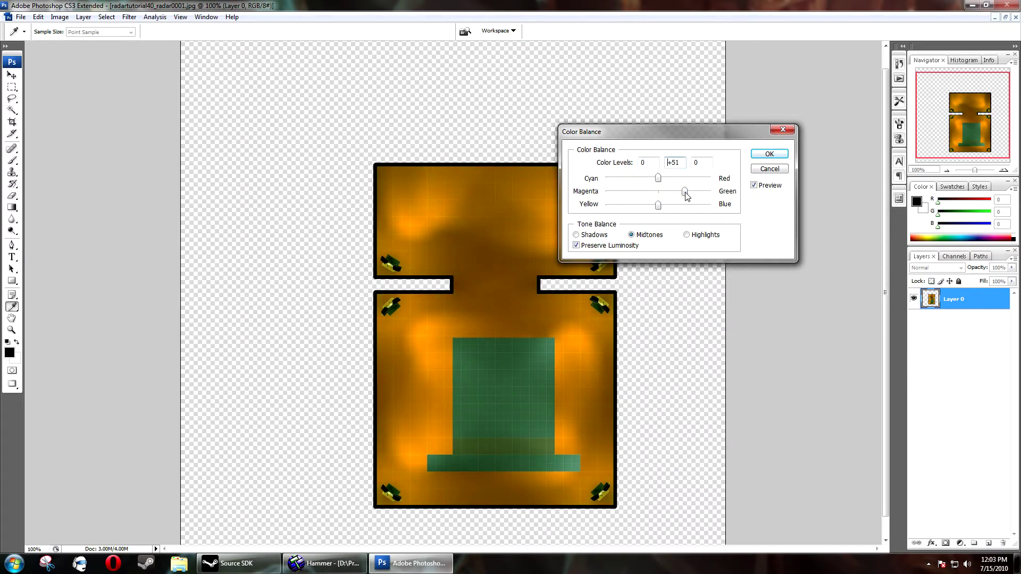
click(609, 235)
drag(657, 191, 670, 194)
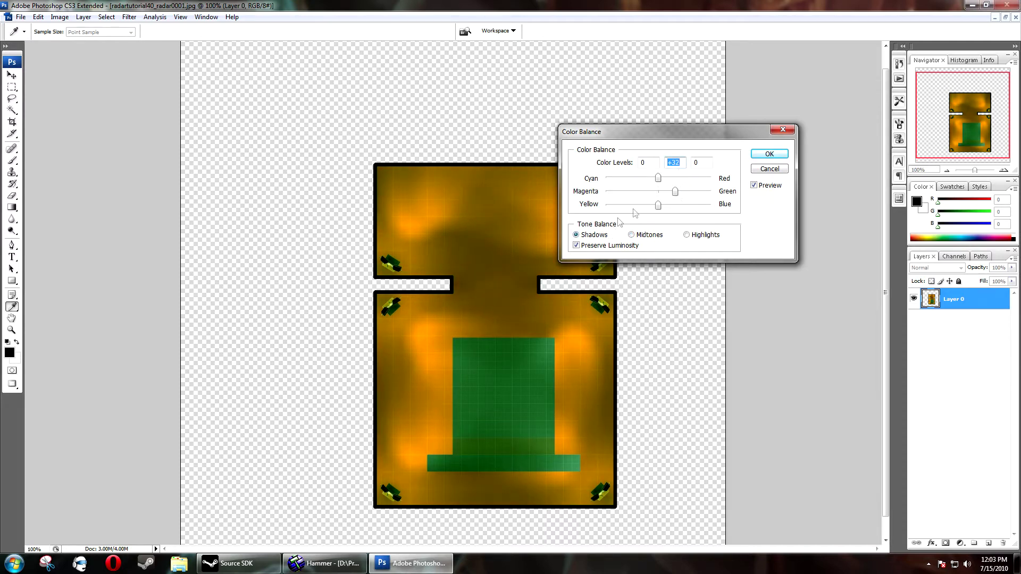
mouse_move(660, 207)
mouse_down()
mouse_move(606, 206)
mouse_move(668, 195)
mouse_up()
click(686, 235)
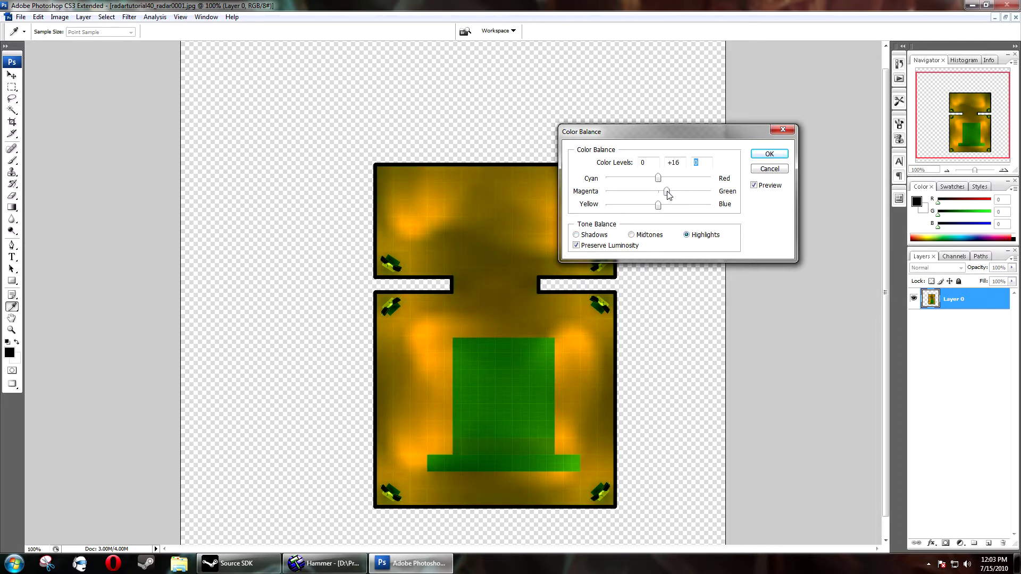
click(770, 153)
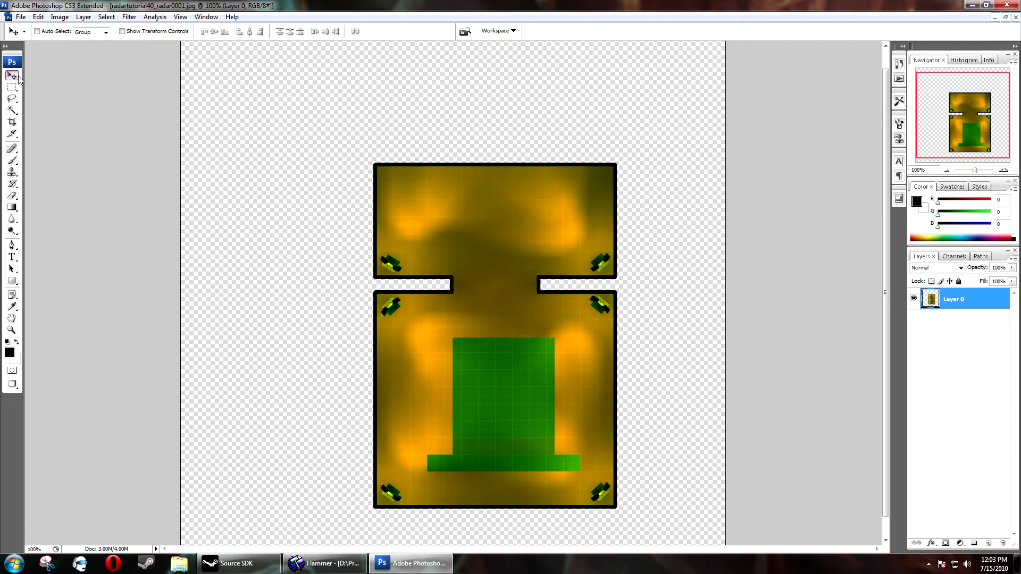
- Select a wide rectangular area for the bomb site in the middle of the map's upper room
key(ctrl+plus)
key(ctrl+plus)
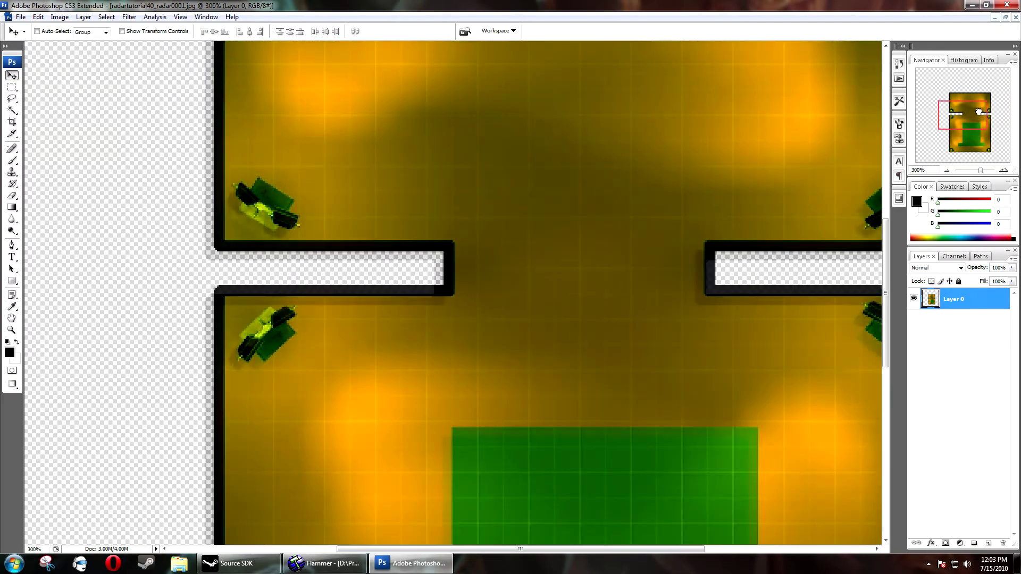
drag(981, 117, 986, 101)
click(12, 87)
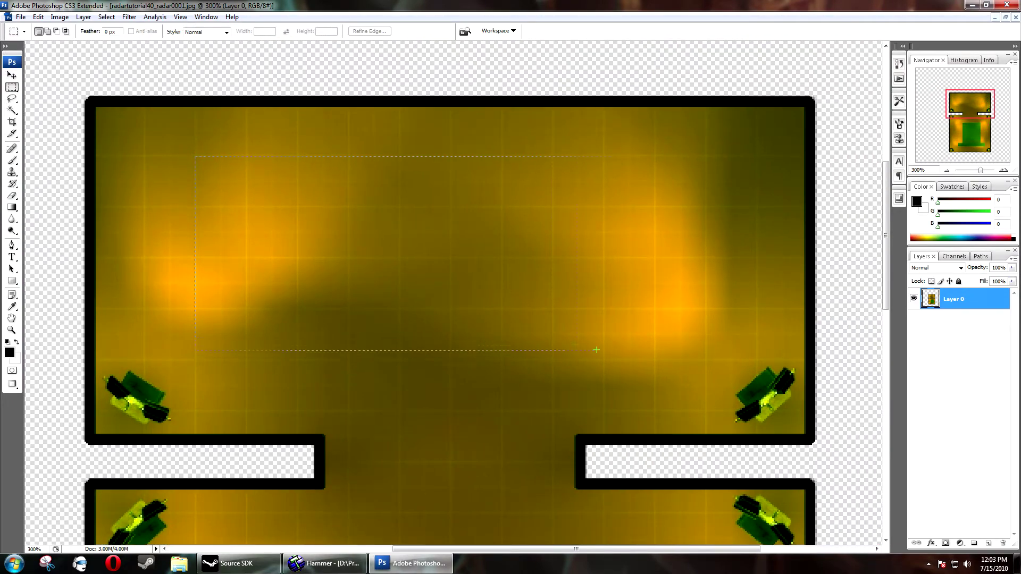
drag(704, 352, 706, 360)
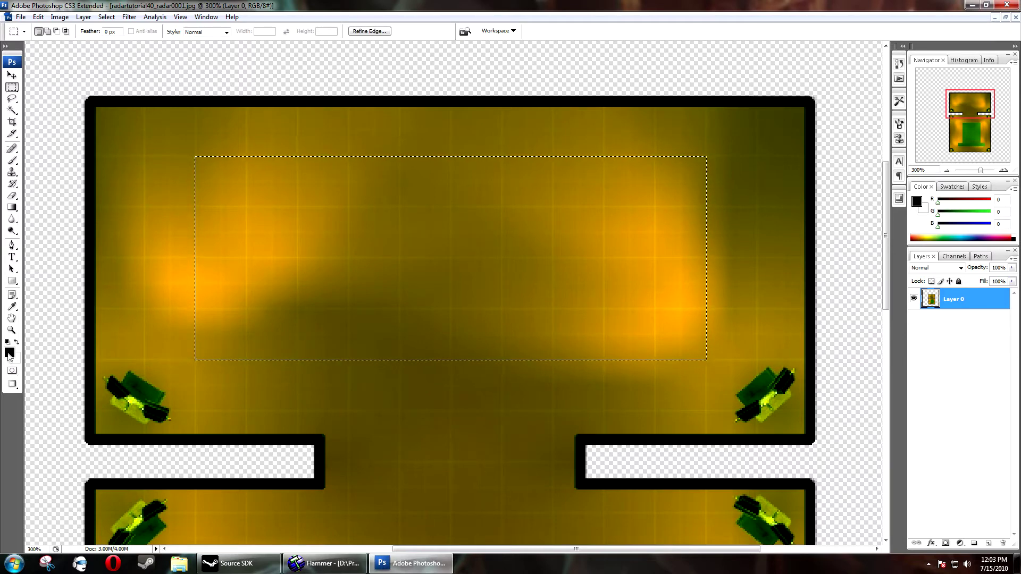
- Set the foreground color to yellow with RGB values 219, 192, 46
click(9, 352)
drag(369, 360, 396, 346)
click(400, 334)
click(537, 309)
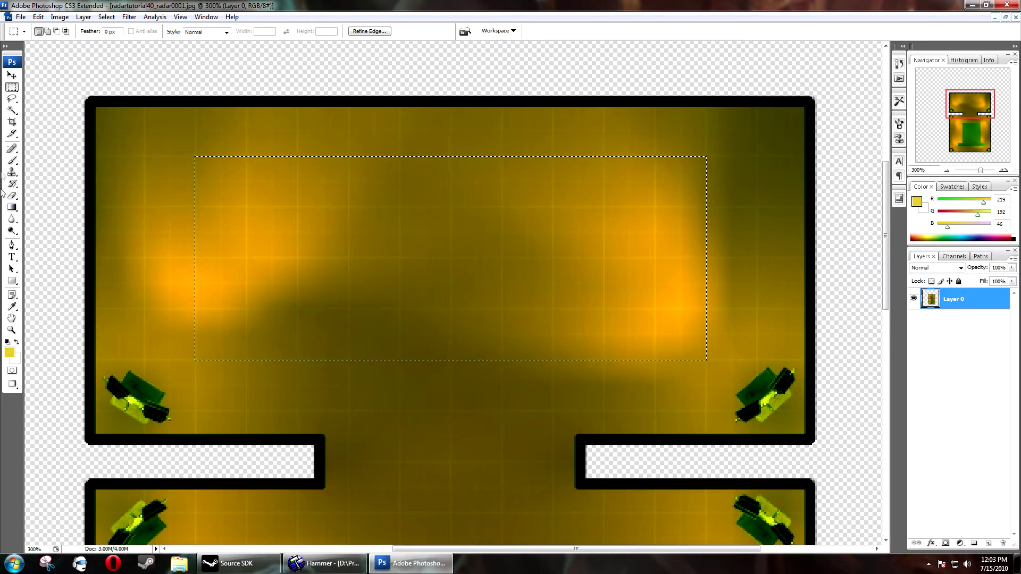
- Try to fill the rectangular selection with yellow directly on the map layer using the Paint Bucket
drag(12, 207, 72, 220)
click(346, 200)
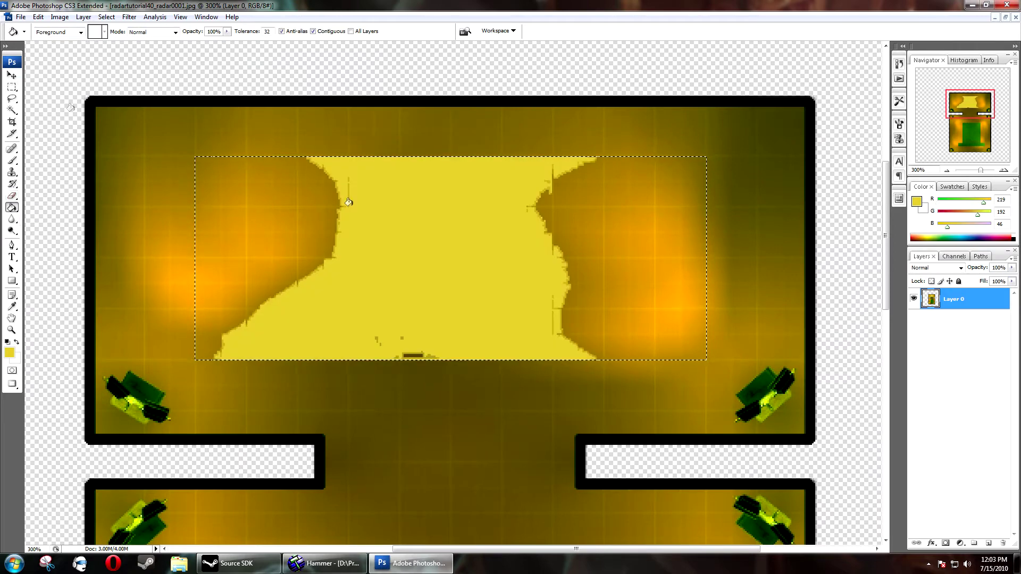
key(ctrl+d)
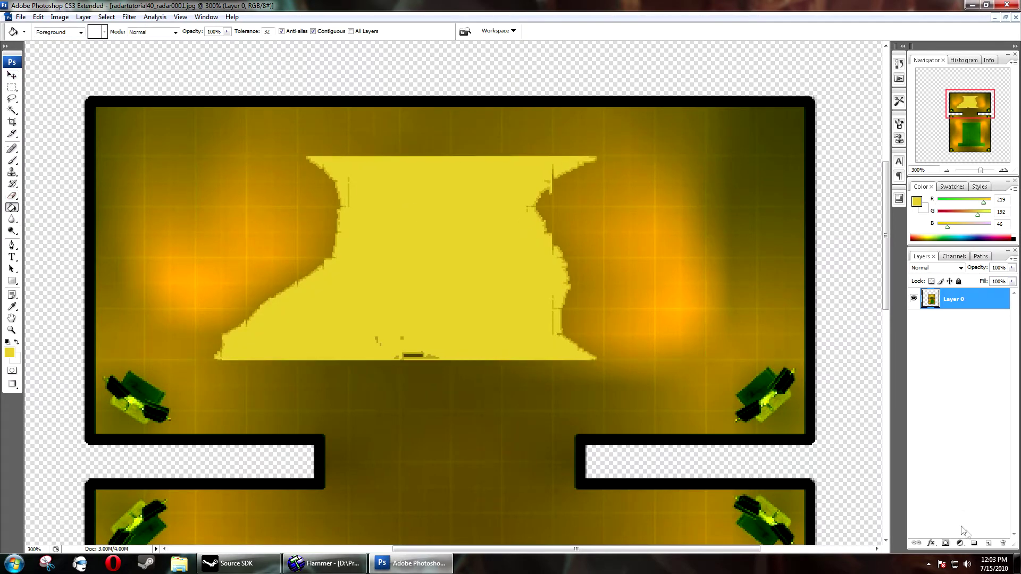
key(ctrl+z)
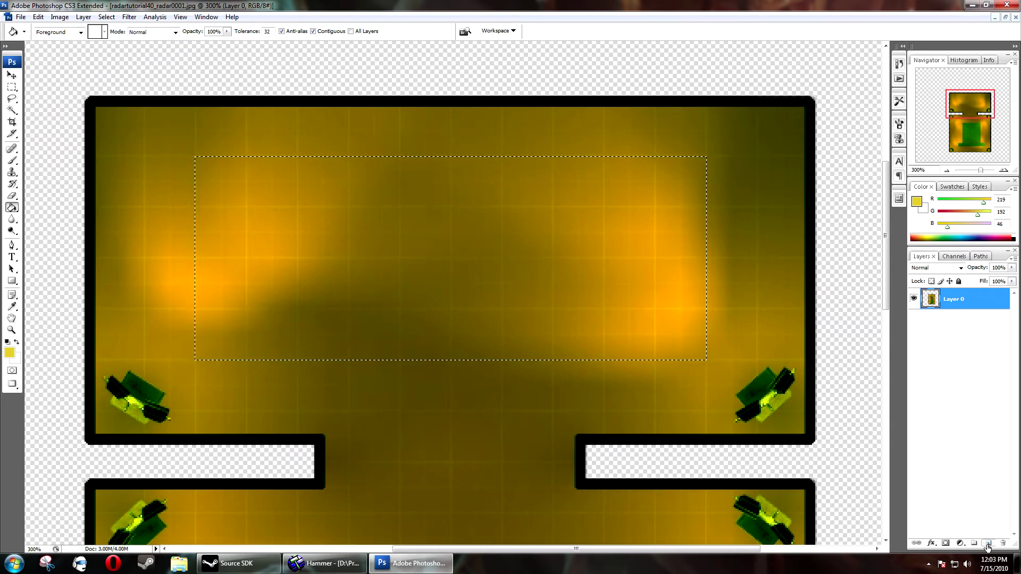
- Create a new layer, fill the rectangular selection with the yellow foreground color and lower the layer's opacity to 24%
click(987, 543)
key(alt+BackSpace)
click(1011, 267)
drag(1013, 278, 976, 280)
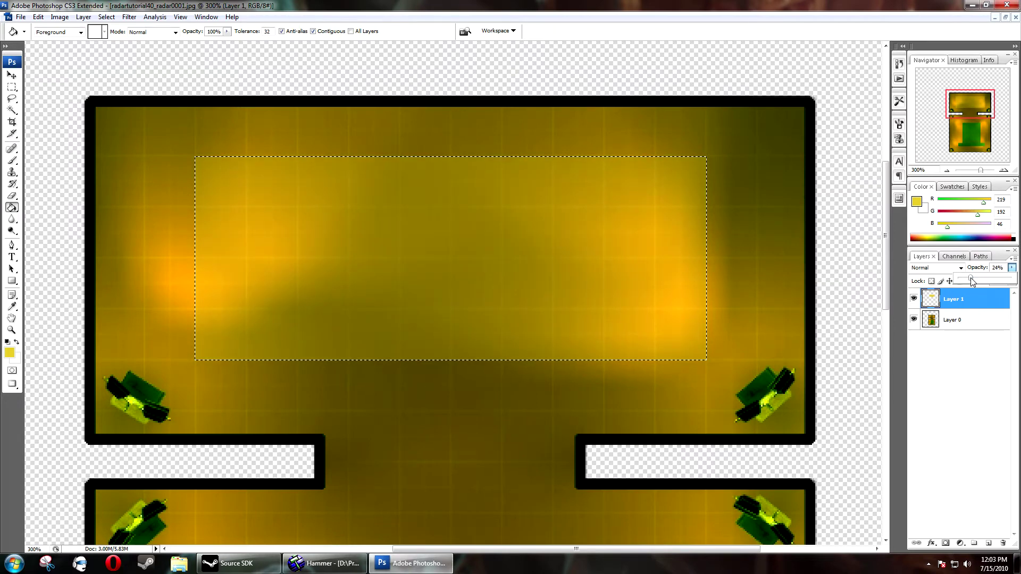
- Add a yellow letter "A" as text and center it over the translucent yellow rectangle
click(12, 75)
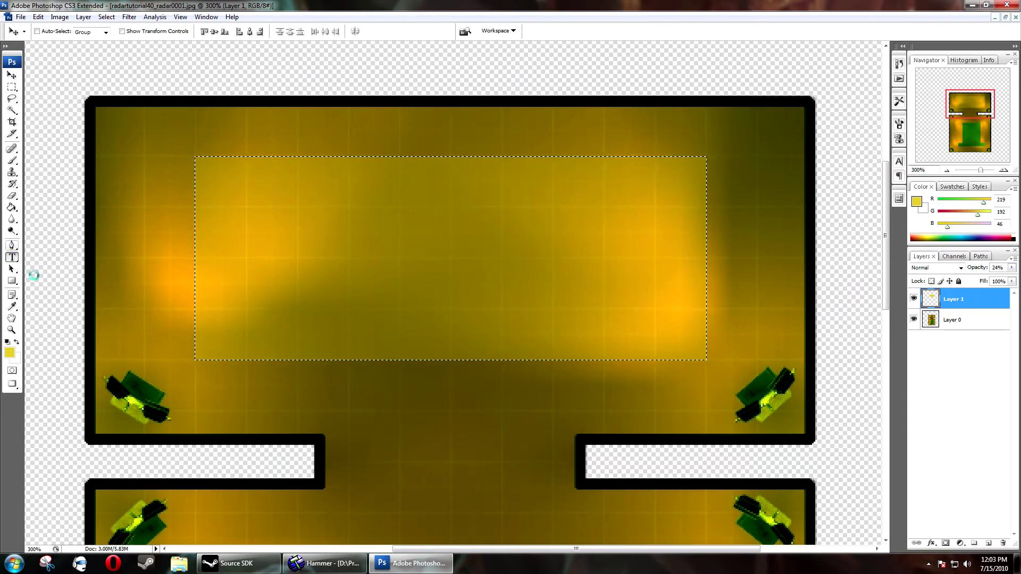
drag(280, 161, 461, 297)
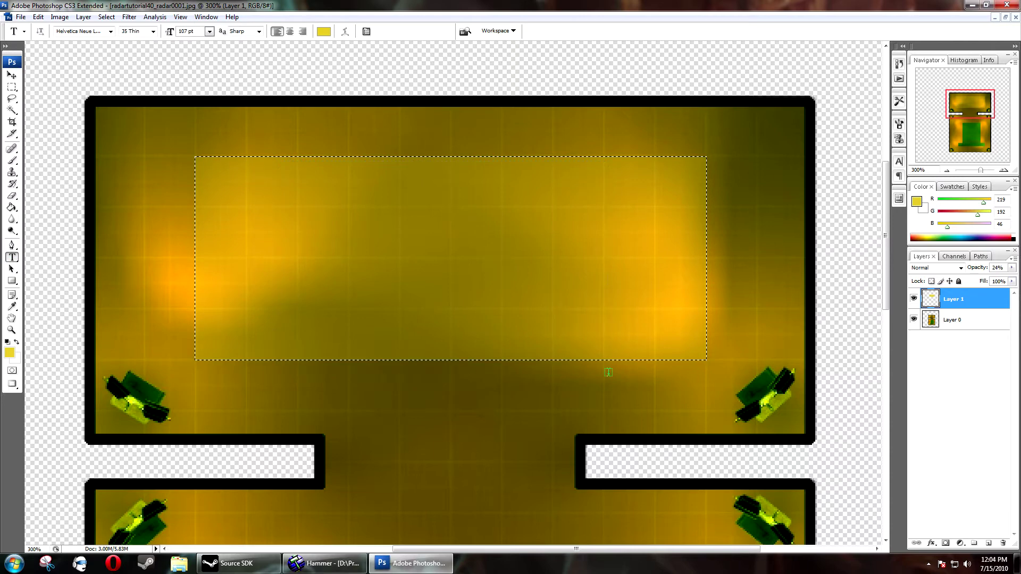
drag(607, 372, 608, 374)
text(A)
click(11, 75)
drag(302, 241, 413, 266)
- Lower the opacity of the "A" text layer to about 41%
click(1011, 268)
drag(1012, 279, 980, 278)
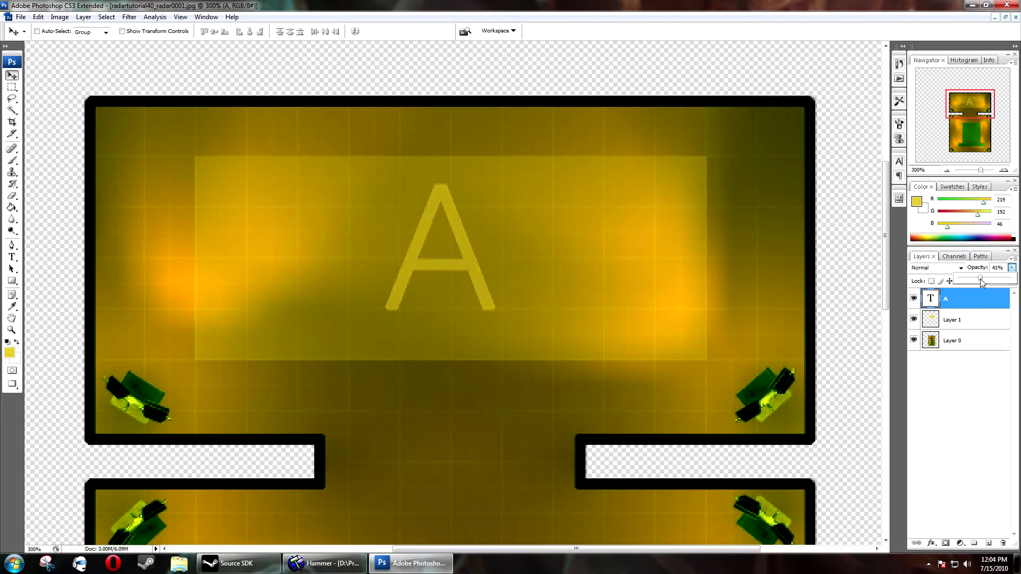
click(996, 415)
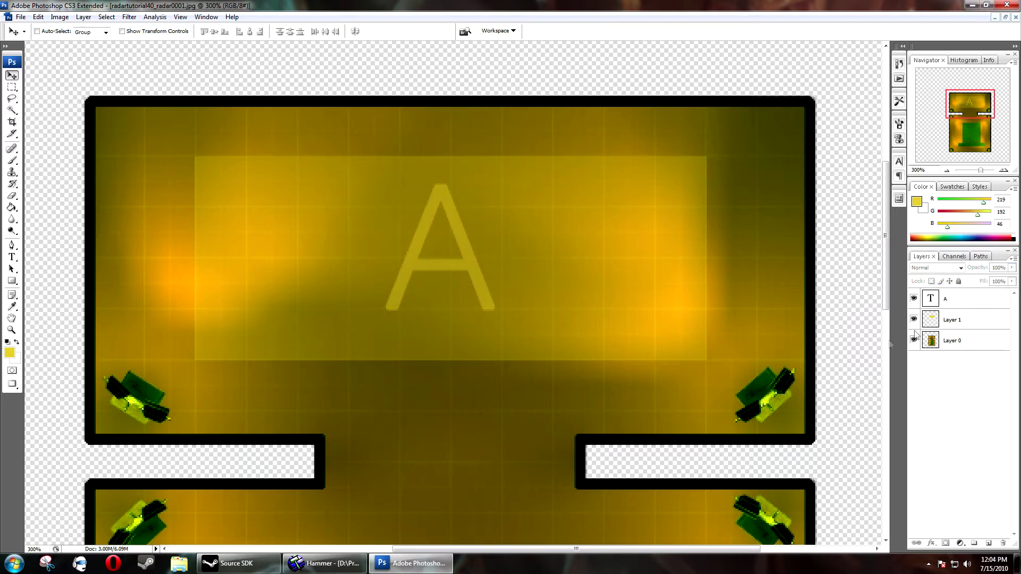
- Select the text layer, Layer 1 and Layer 0 together and merge them into a single layer
click(951, 319)
click(943, 298)
click(957, 343)
shift+click(950, 298)
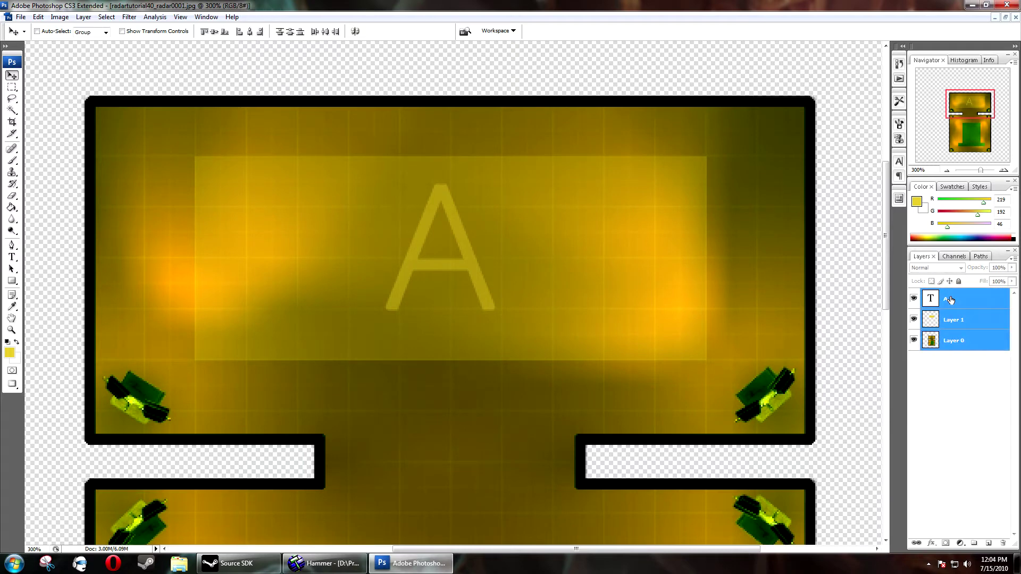
right_click(949, 319)
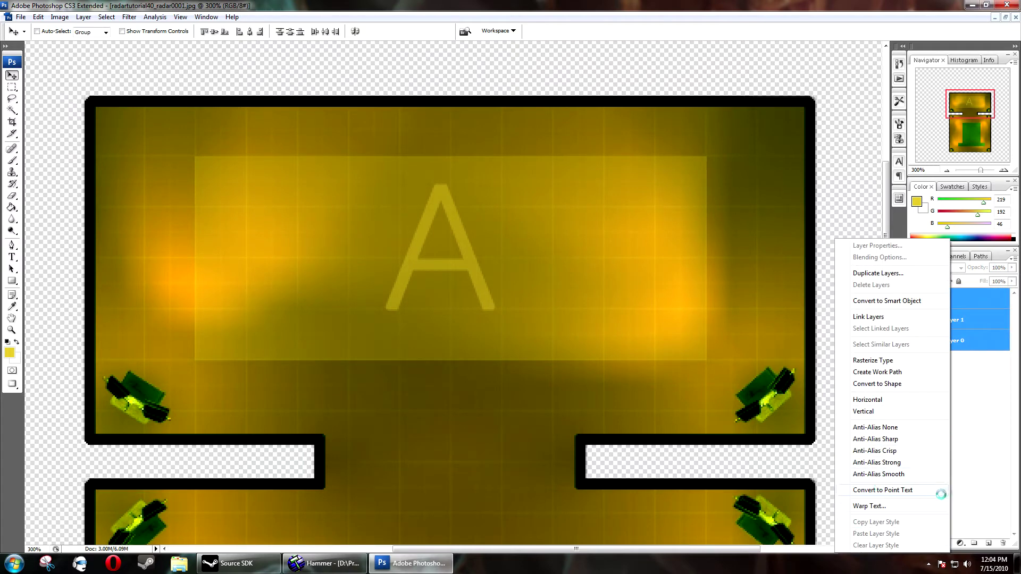
key(Escape)
right_click(962, 310)
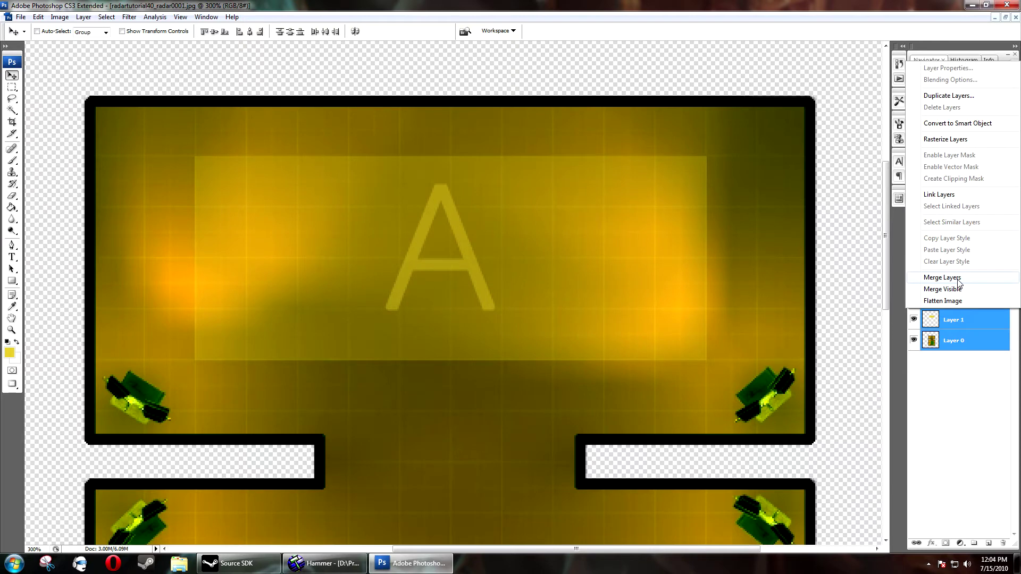
click(935, 276)
- Apply the Add Noise filter to the merged layer with an amount of 1.25% and Gaussian distribution
click(129, 17)
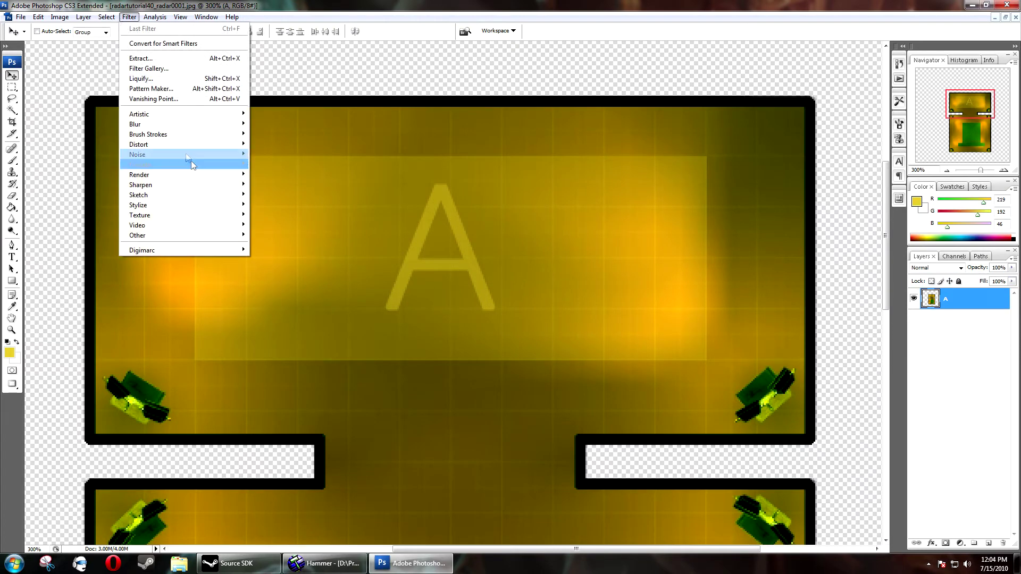
mouse_move(179, 154)
click(289, 153)
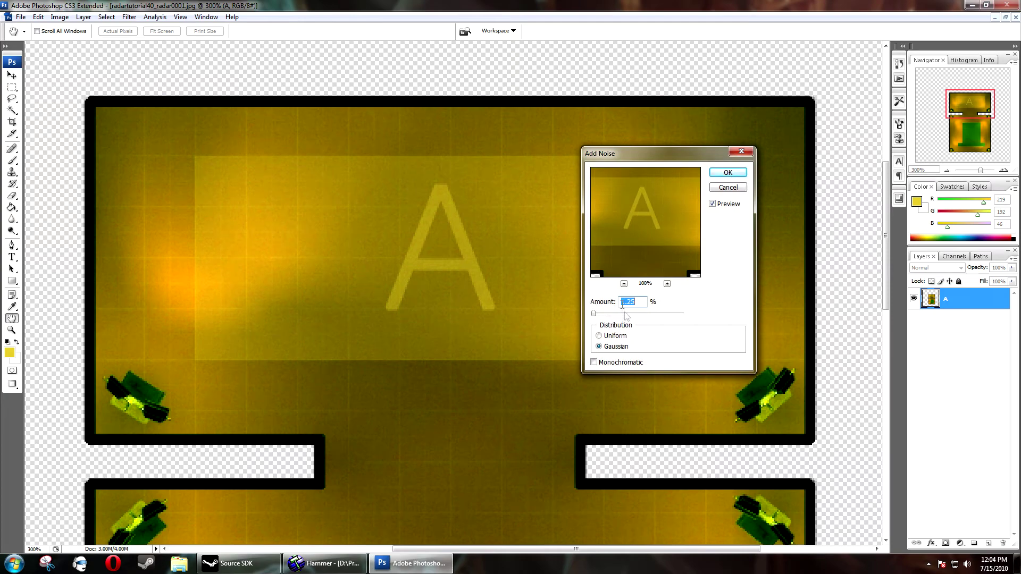
mouse_move(596, 313)
mouse_down()
mouse_move(656, 317)
mouse_move(579, 322)
mouse_up()
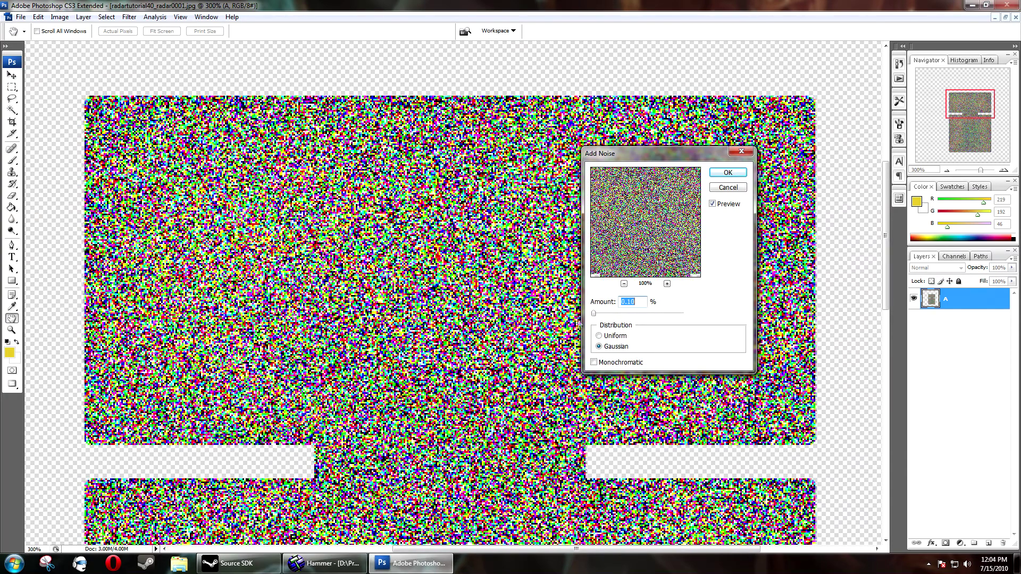
text(1.25)
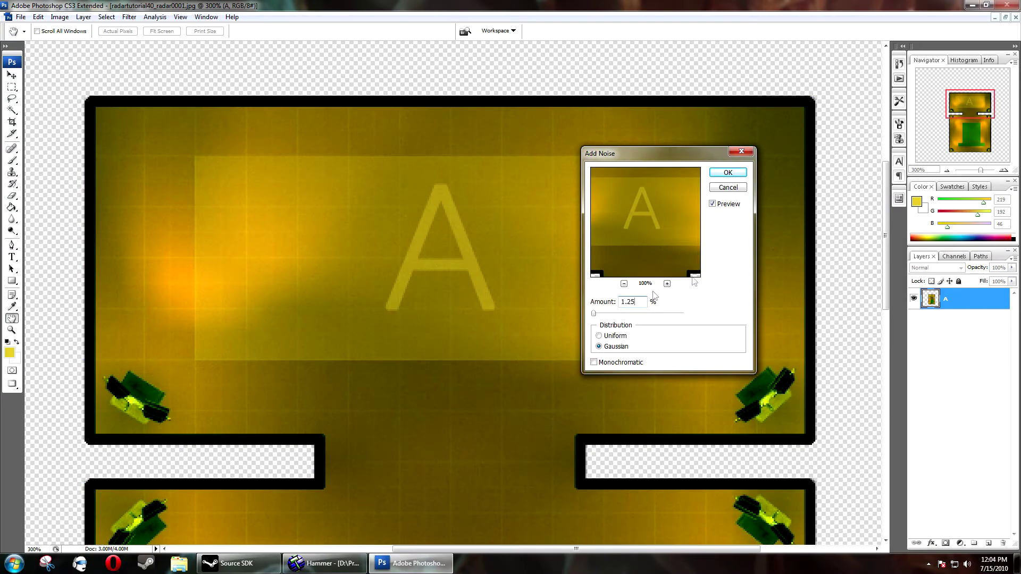
click(727, 173)
key(ctrl+minus)
key(ctrl+minus)
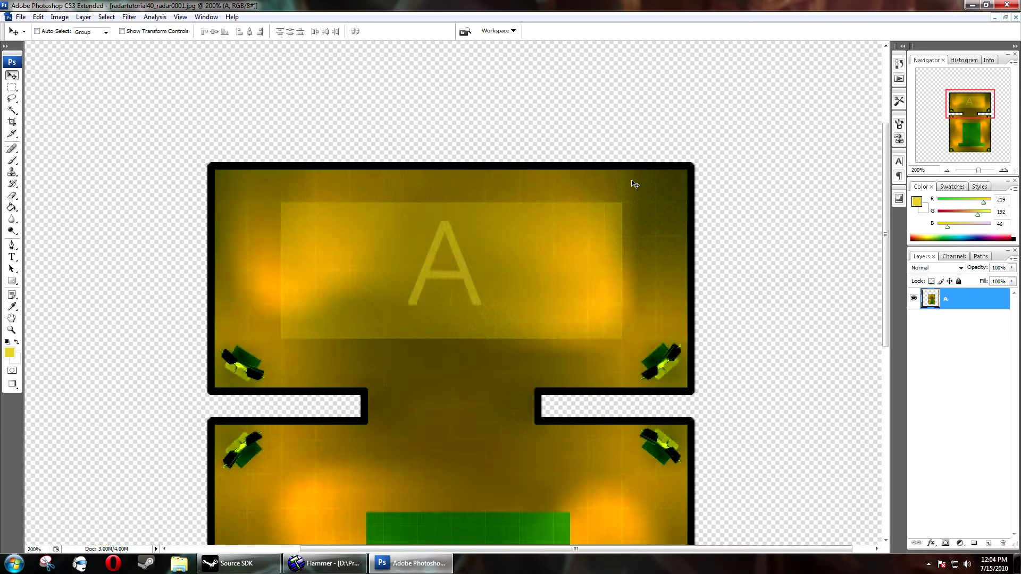
- Save a copy of the radar image to the Desktop in VTF format with the file name radartutorial40
key(v)
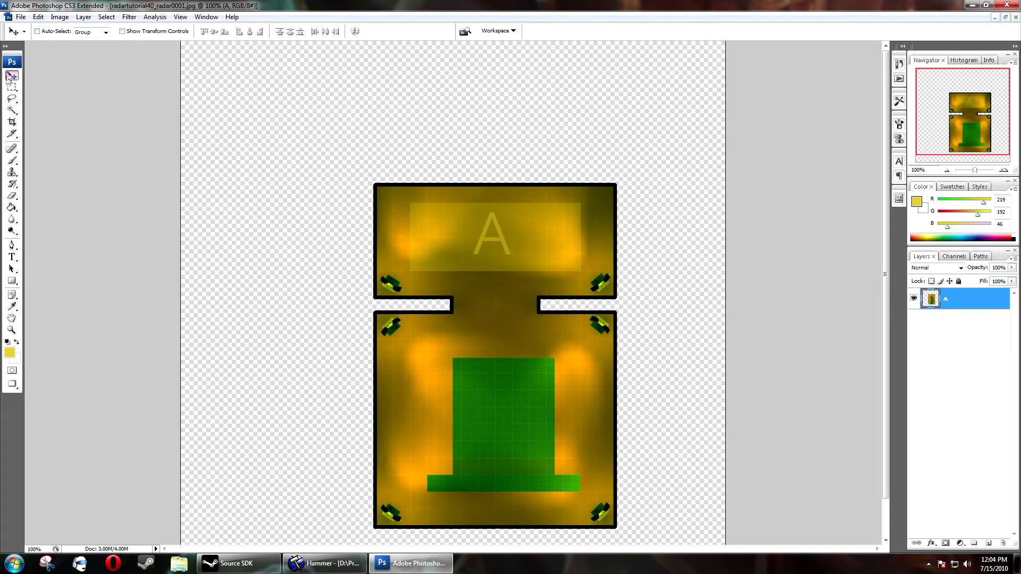
click(21, 17)
click(64, 151)
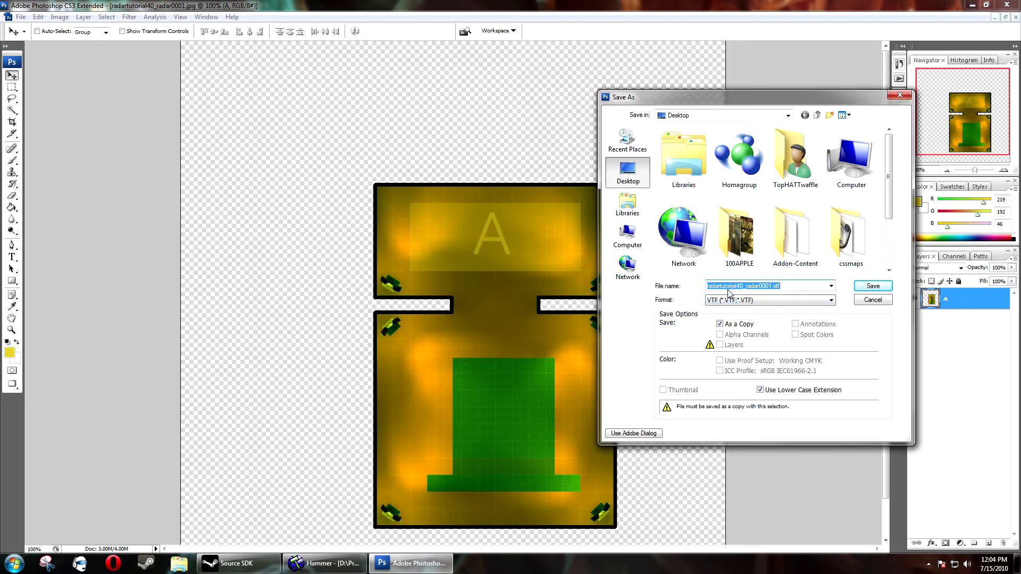
text(r)
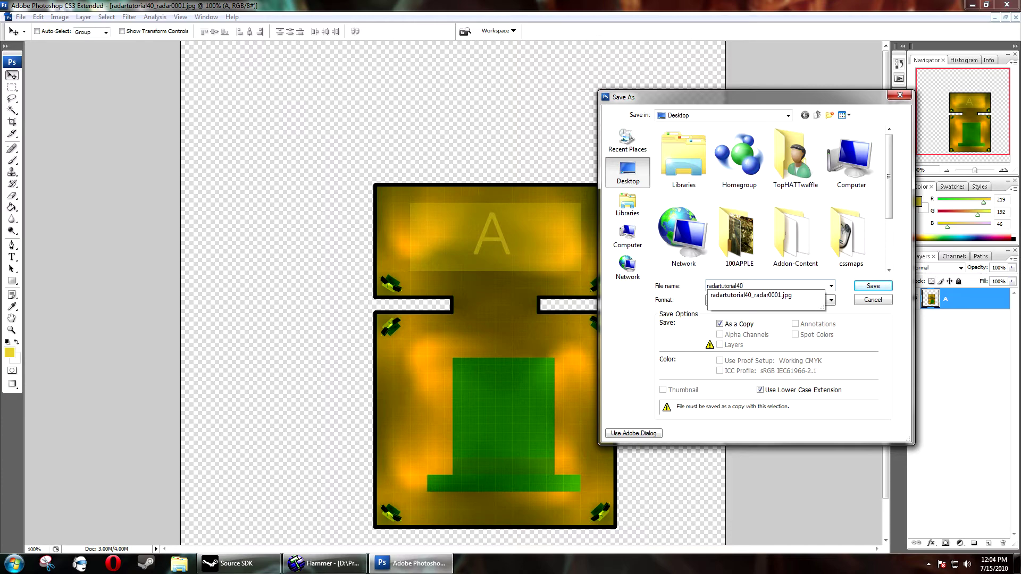
key(Return)
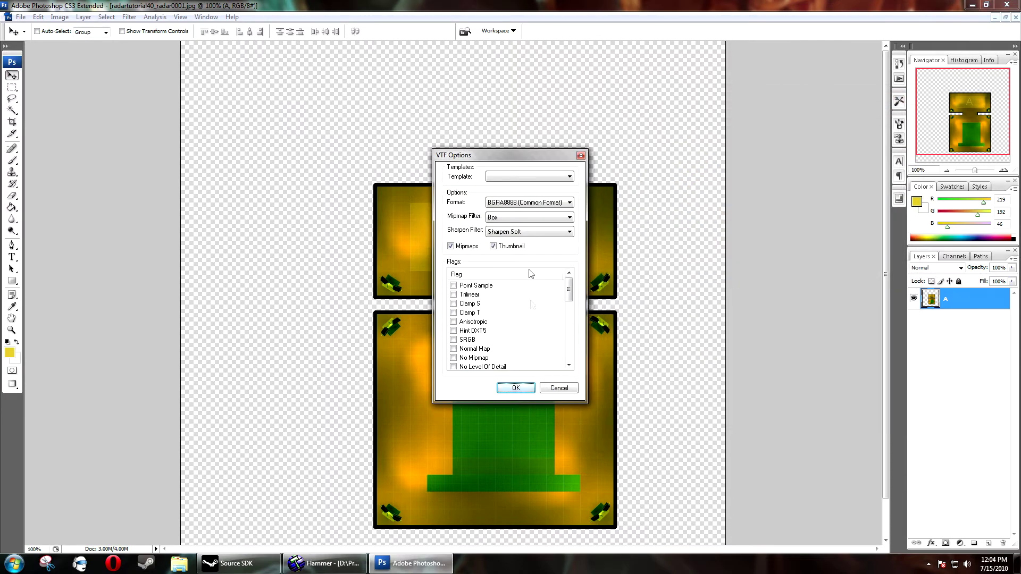
- Export the VTF with the Compressed Texture With Alpha template and the Clamp S and Clamp T flags enabled
click(507, 176)
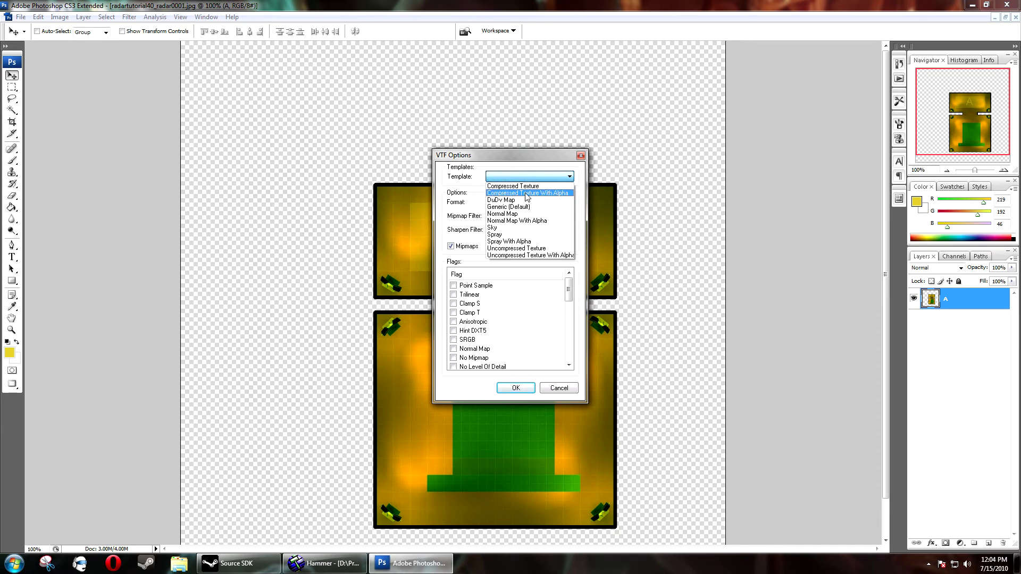
click(542, 193)
click(454, 303)
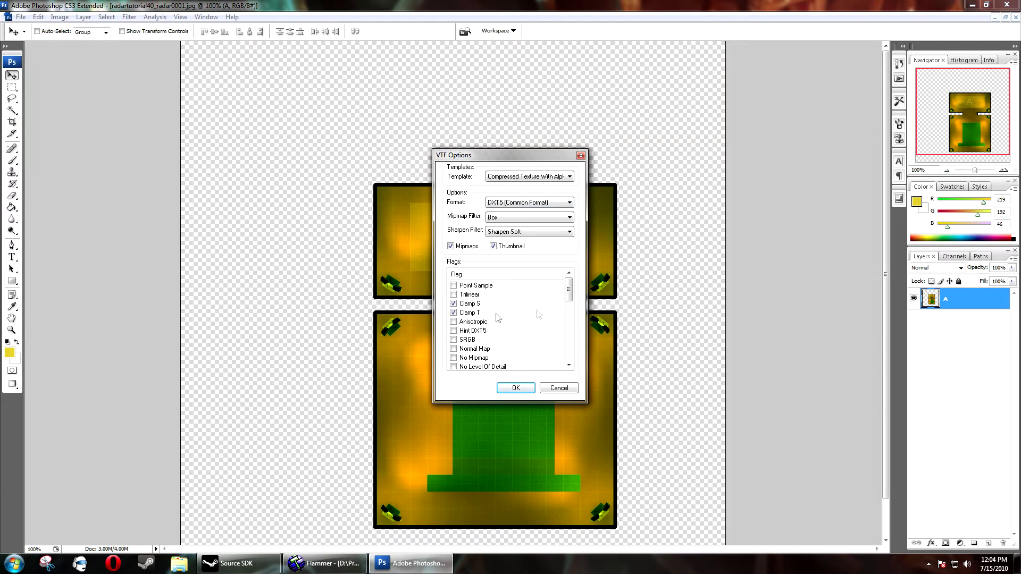
mouse_move(567, 290)
mouse_down()
mouse_move(565, 316)
mouse_move(566, 282)
mouse_up()
click(524, 387)
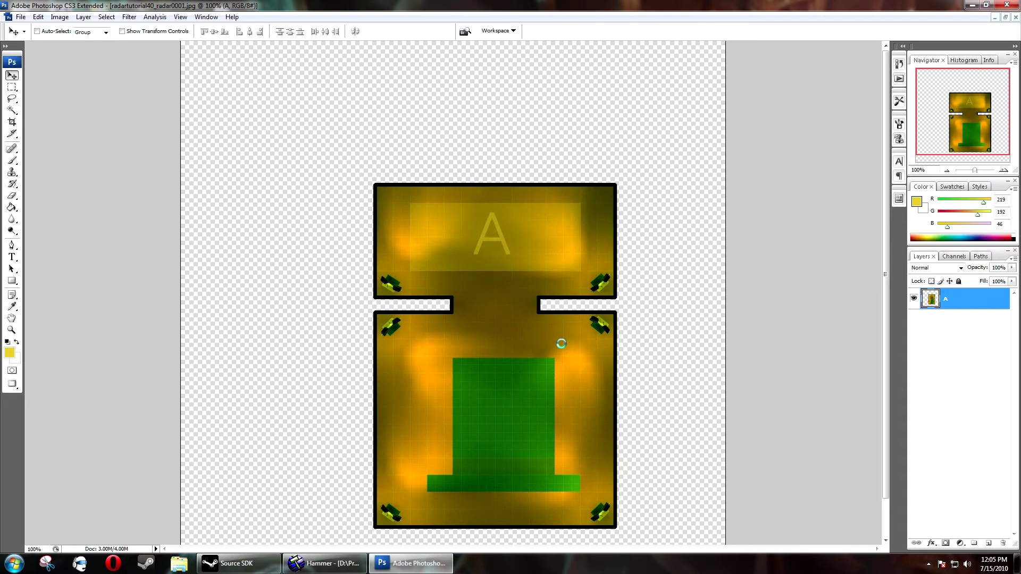
- Switch to Windows Explorer and open the materials folder inside Counter-Strike: Source's cstrike folder
click(972, 5)
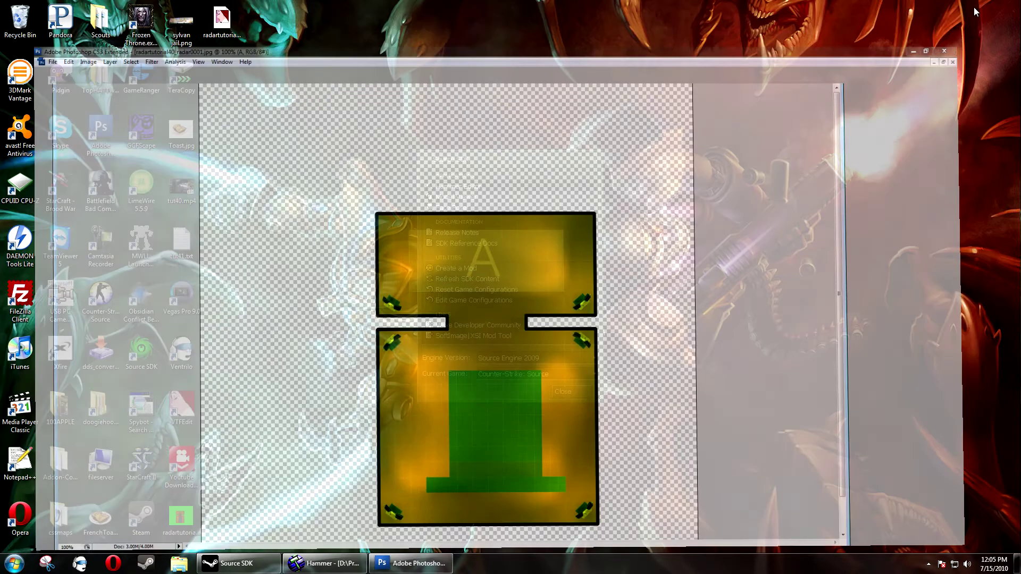
click(594, 159)
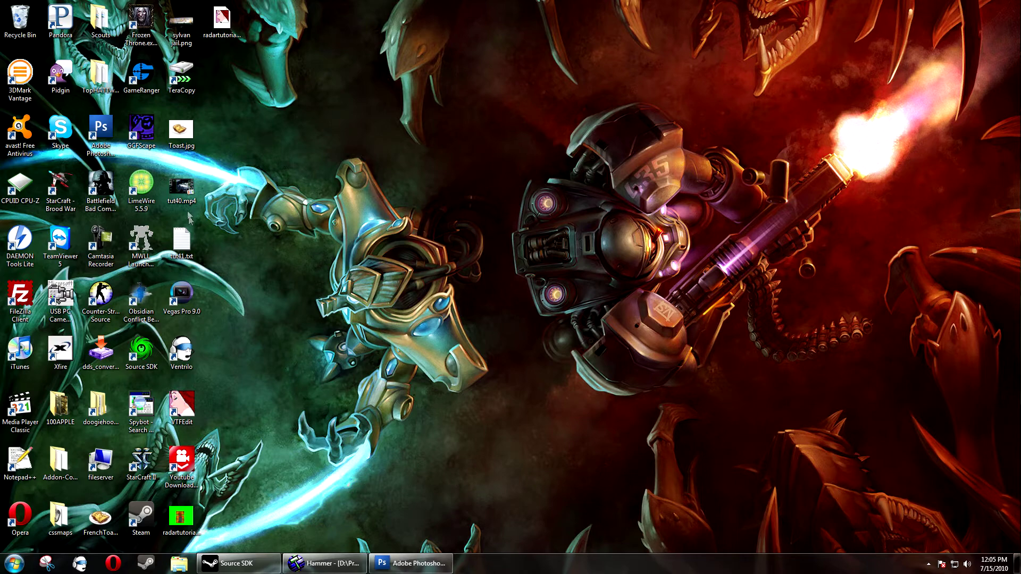
double_click(101, 411)
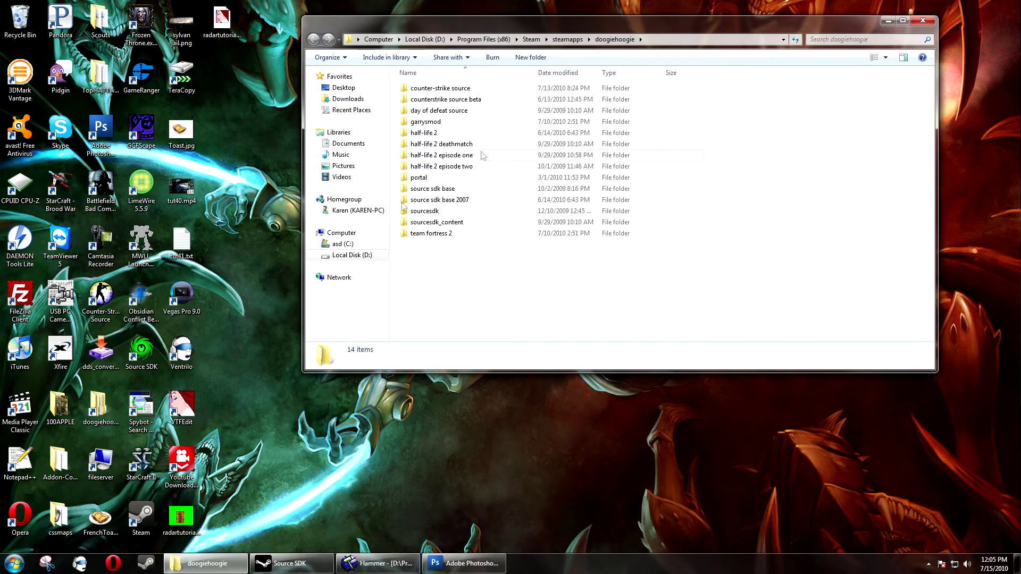
double_click(449, 89)
double_click(420, 111)
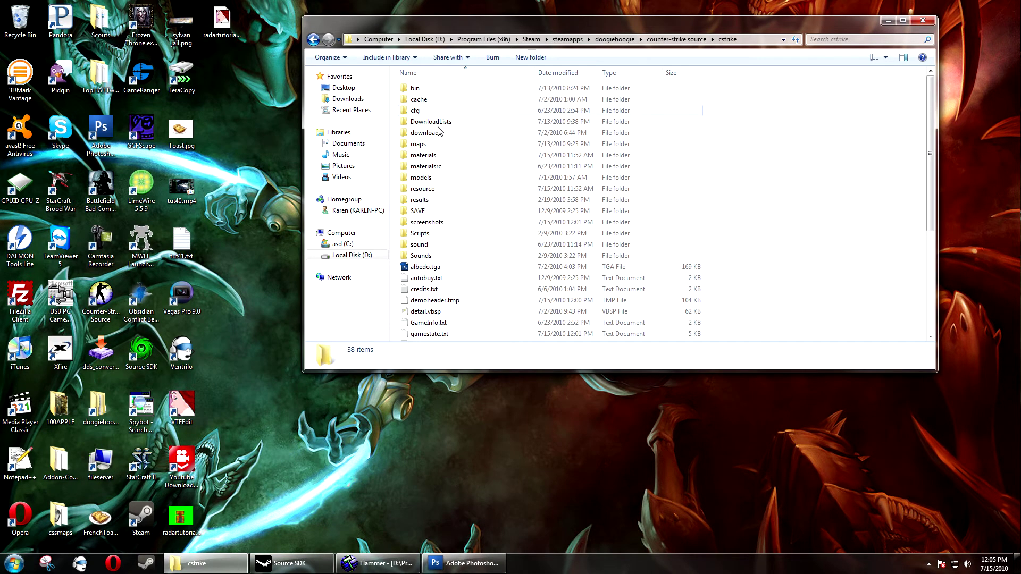
double_click(441, 154)
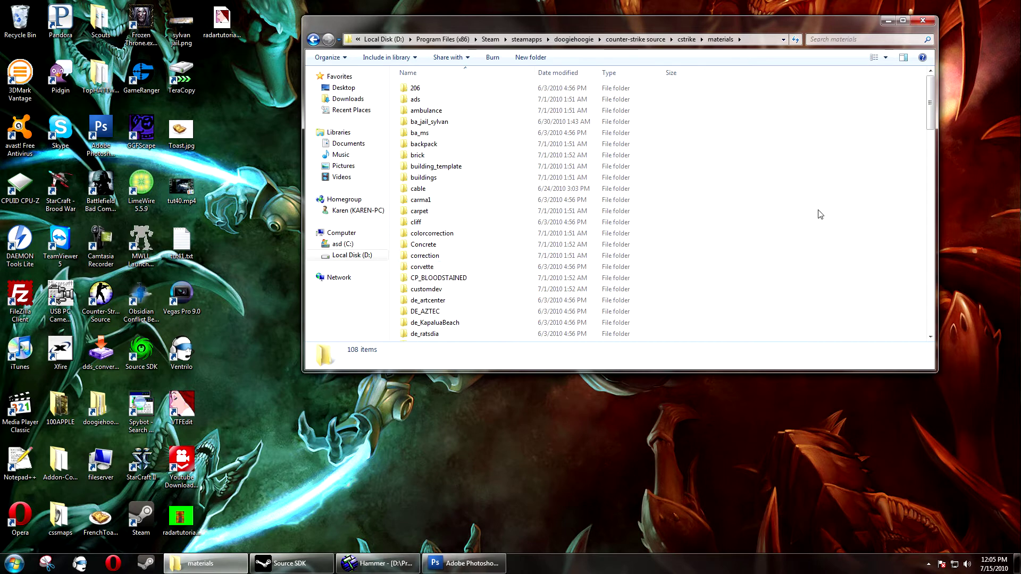
- Create a new folder named overviews inside the materials folder
click(423, 244)
key(o)
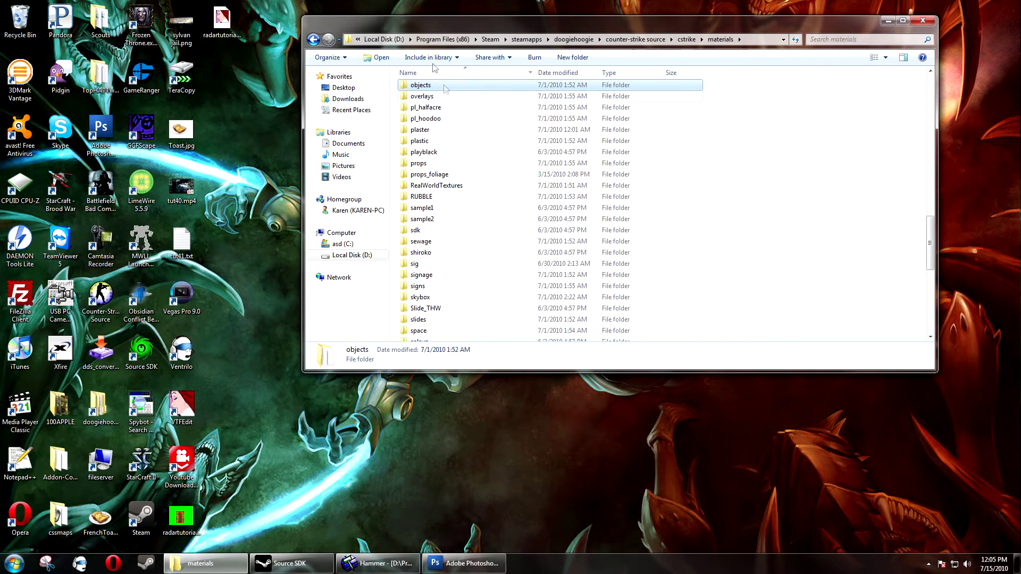
right_click(796, 196)
mouse_move(818, 336)
click(761, 337)
text(over)
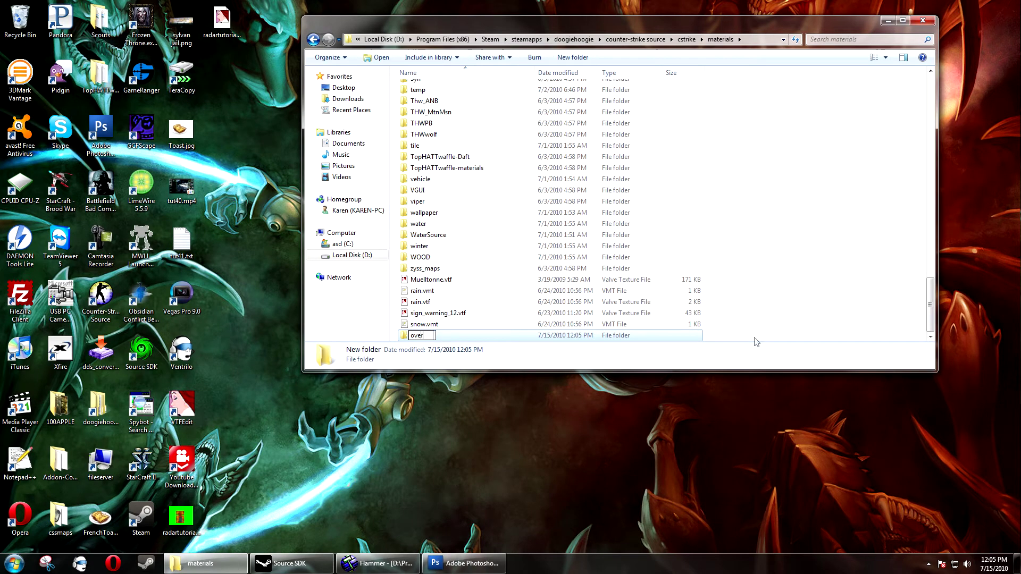
text(views)
key(Return)
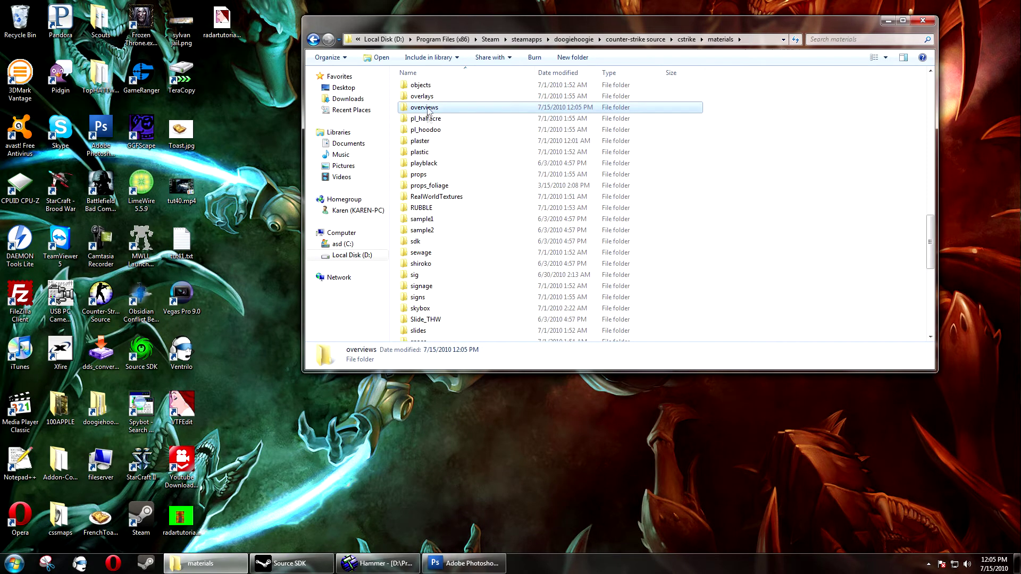
- Open the new overviews folder and move radartutorial40.vtf from the Desktop into it
double_click(428, 108)
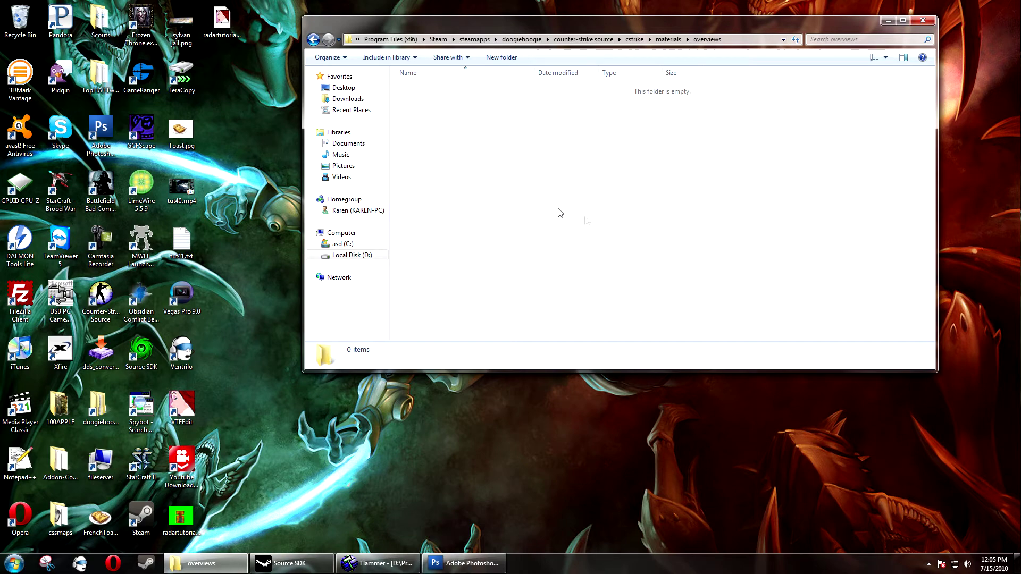
right_click(473, 193)
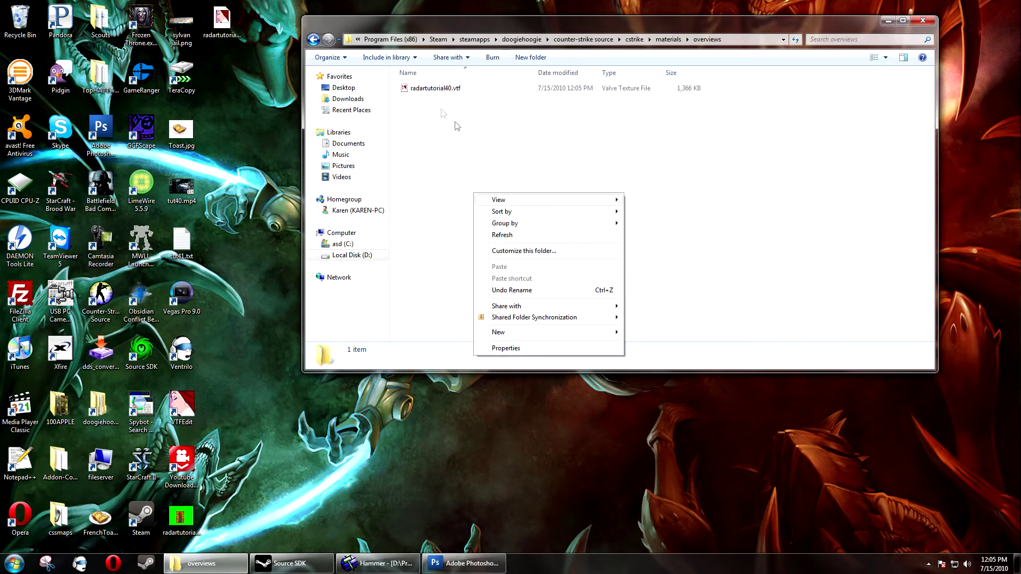
click(440, 89)
- Open radartutorial40.vtf in VTFEdit and create a VMT file named radartutorial40 on the Desktop, with overviews/radartutorial40 as Base Texture 1
double_click(440, 89)
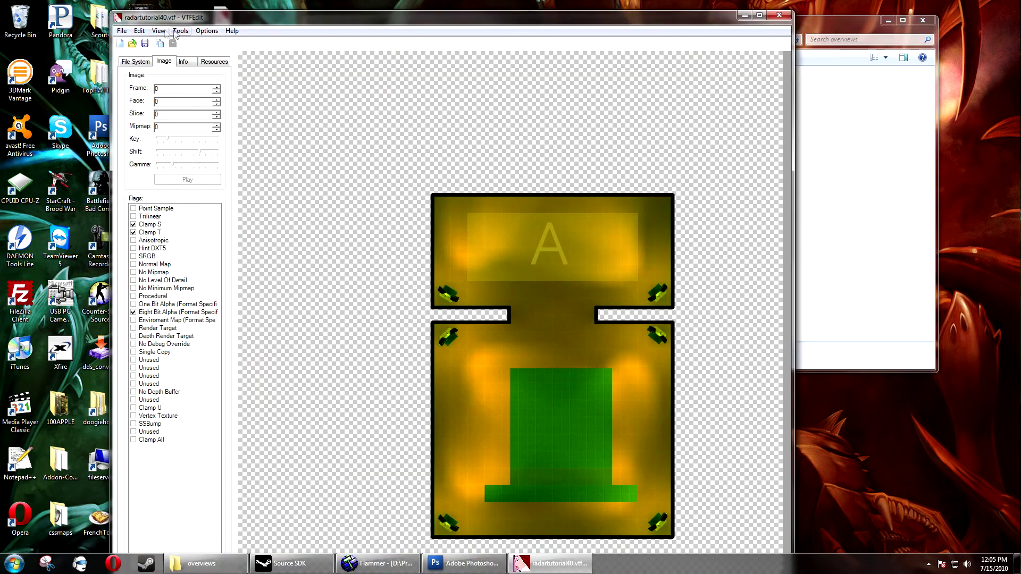
click(159, 31)
mouse_move(168, 43)
click(213, 43)
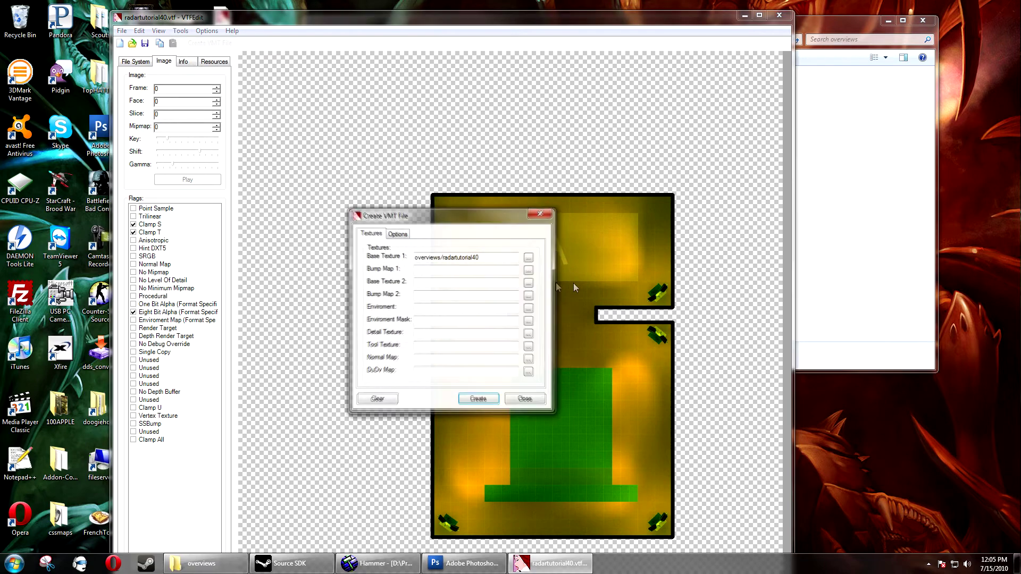
click(478, 400)
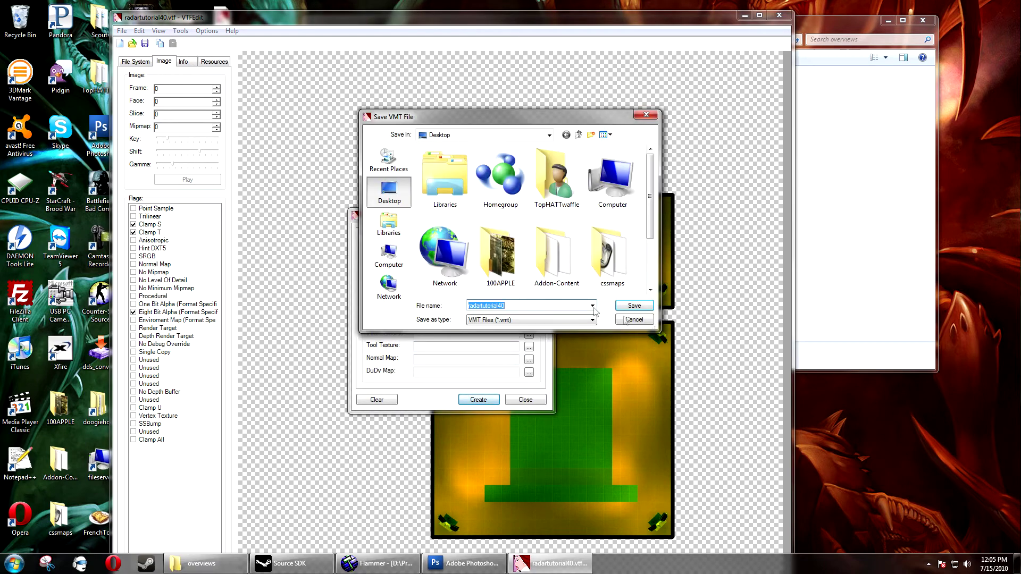
click(624, 306)
click(541, 402)
click(779, 15)
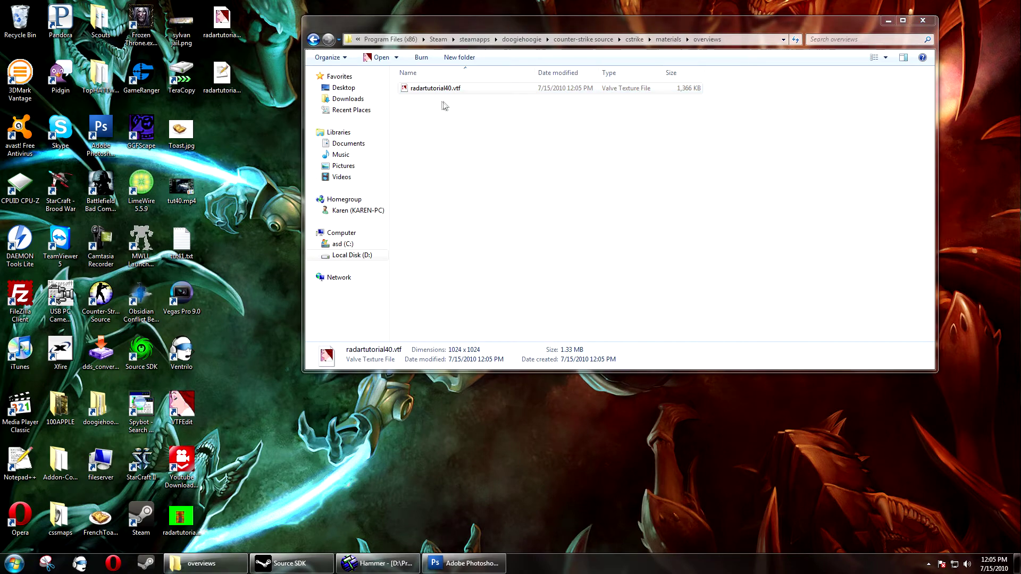
- Place radartutorial40.vmt in the materials overviews folder and clear its entire contents in Notepad++
double_click(437, 99)
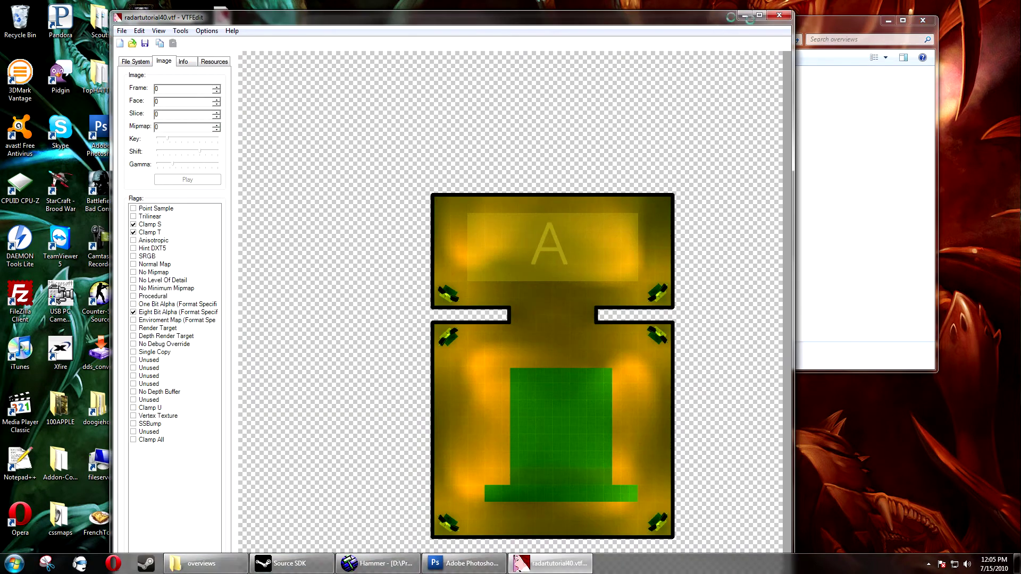
key(alt+F4)
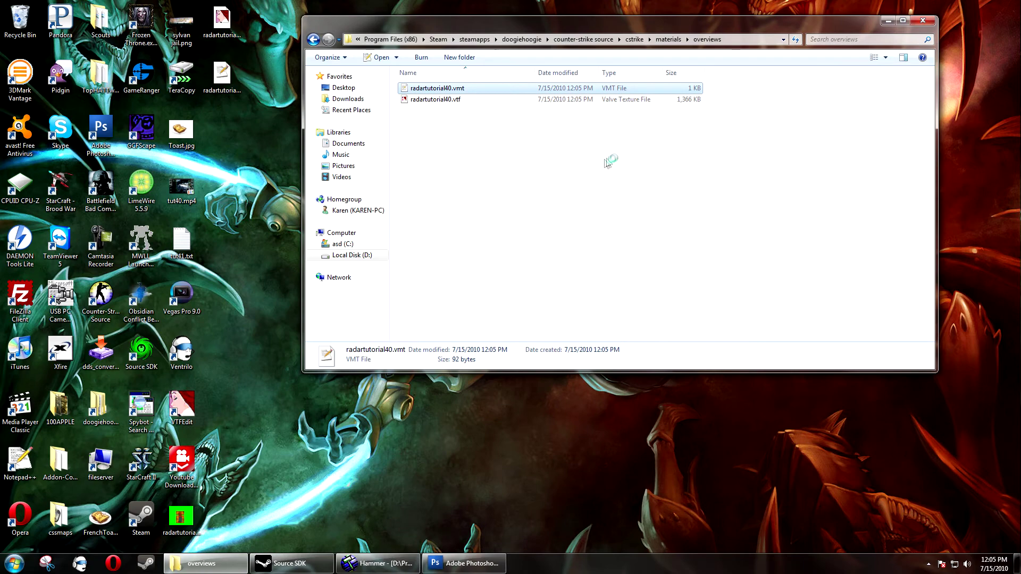
key(ctrl+a)
key(Delete)
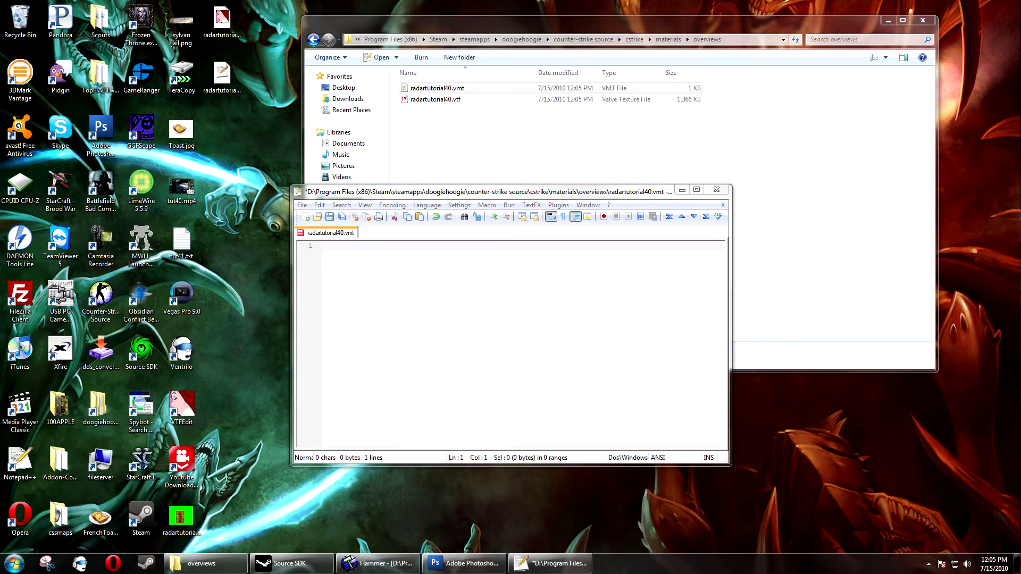
- Fill the VMT with an UnlitGeneric material using basetexture overviews/radartutorial40 and translucent, vertexalpha, no_fullbright and ignorez at 1, and save it
click(609, 380)
text("UnlitGeneric" { "$translucent" "1" "$basetexture" "overviews/radartutorial40" "$vertexalpha" "1" "$no_fullbright" "1" "$ignorez" "1" })
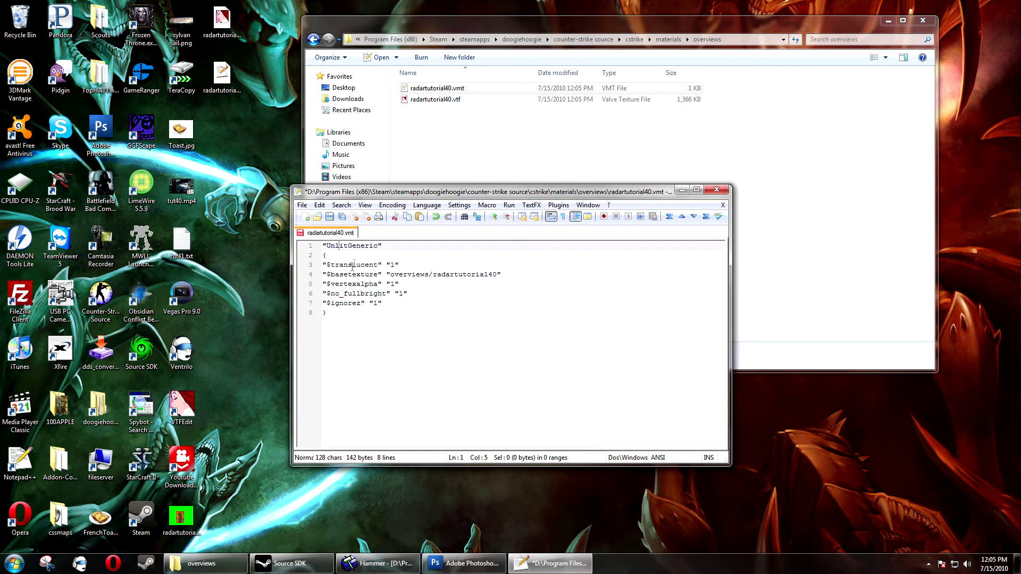
drag(401, 274, 410, 274)
click(330, 217)
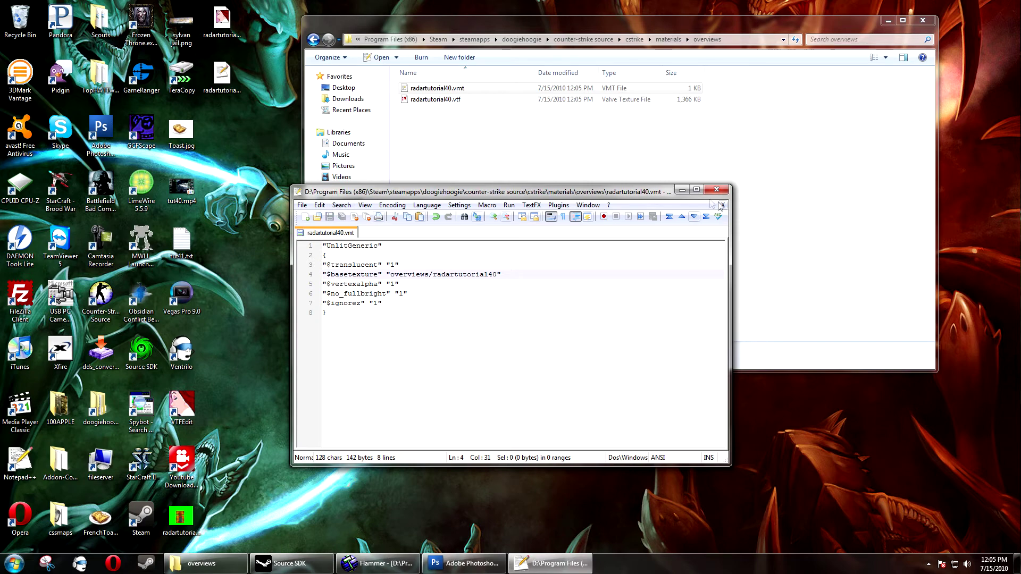
click(716, 190)
- Go back to the cstrike folder and create a new folder named overviews inside resource
key(BackSpace)
key(BackSpace)
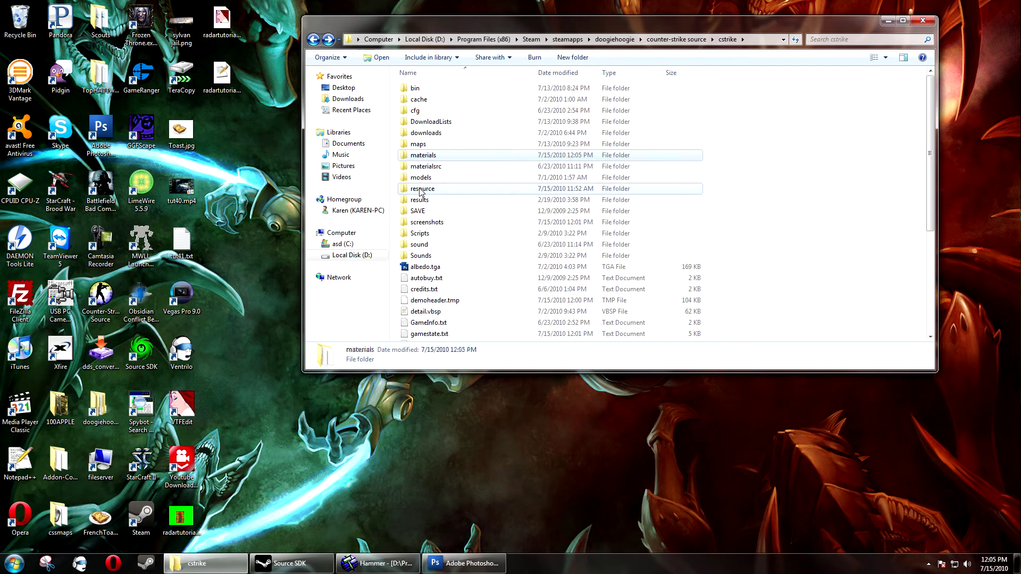
double_click(421, 189)
right_click(476, 232)
mouse_move(549, 378)
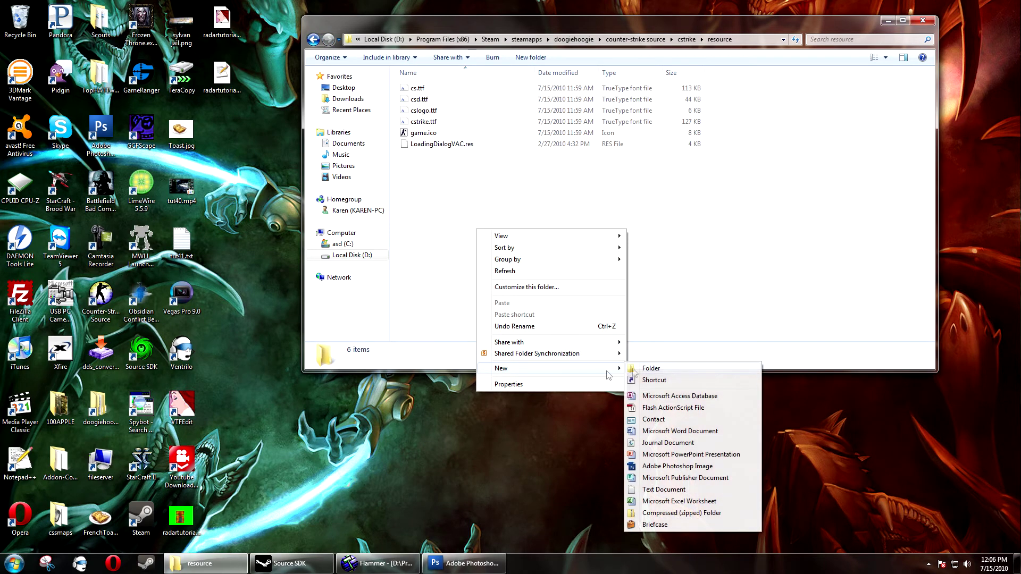
click(638, 368)
text(overviews)
key(Return)
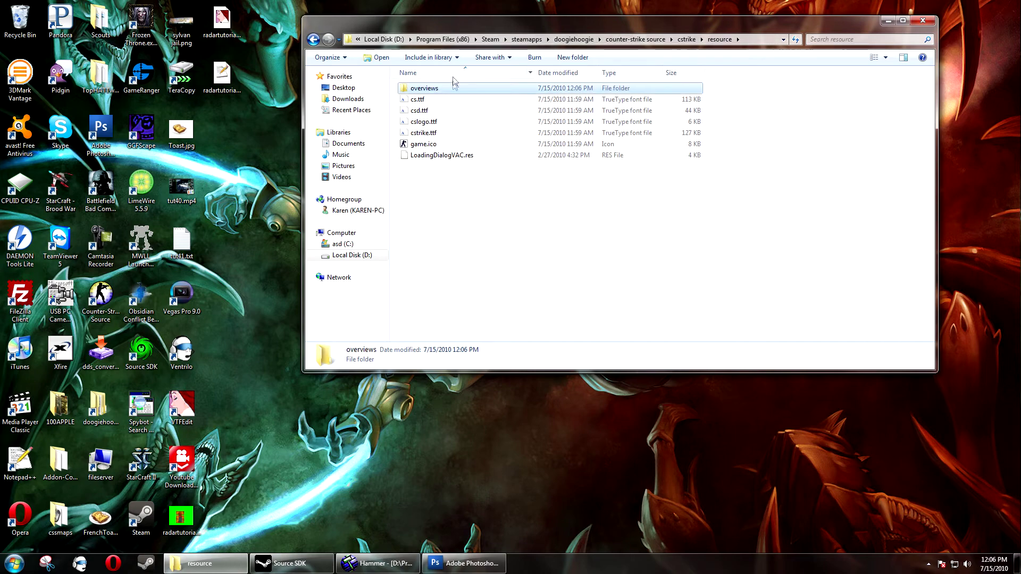
- Create a text document named radartutorial40.txt inside the resource overviews folder
double_click(453, 89)
right_click(463, 190)
mouse_move(543, 327)
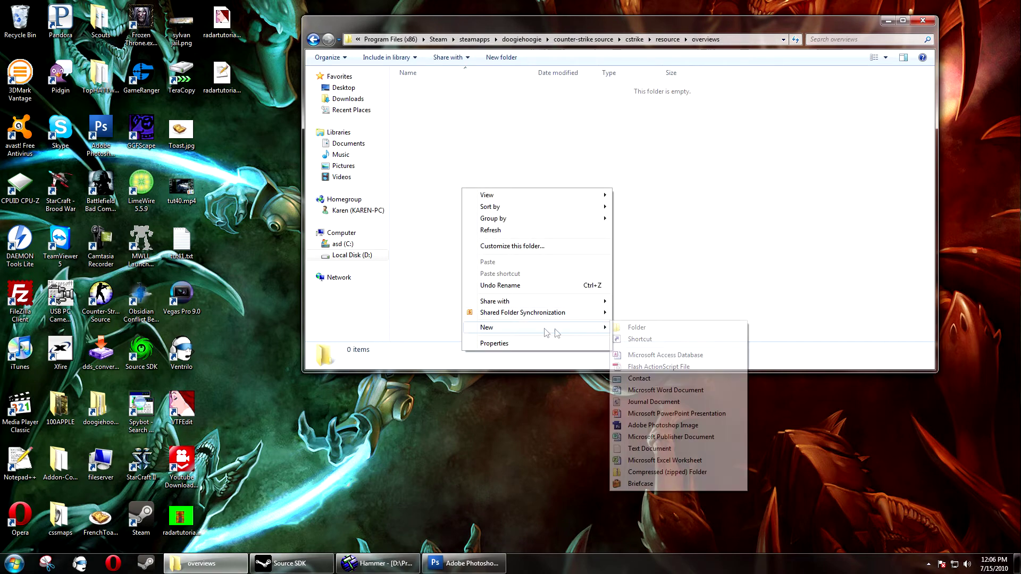
click(649, 449)
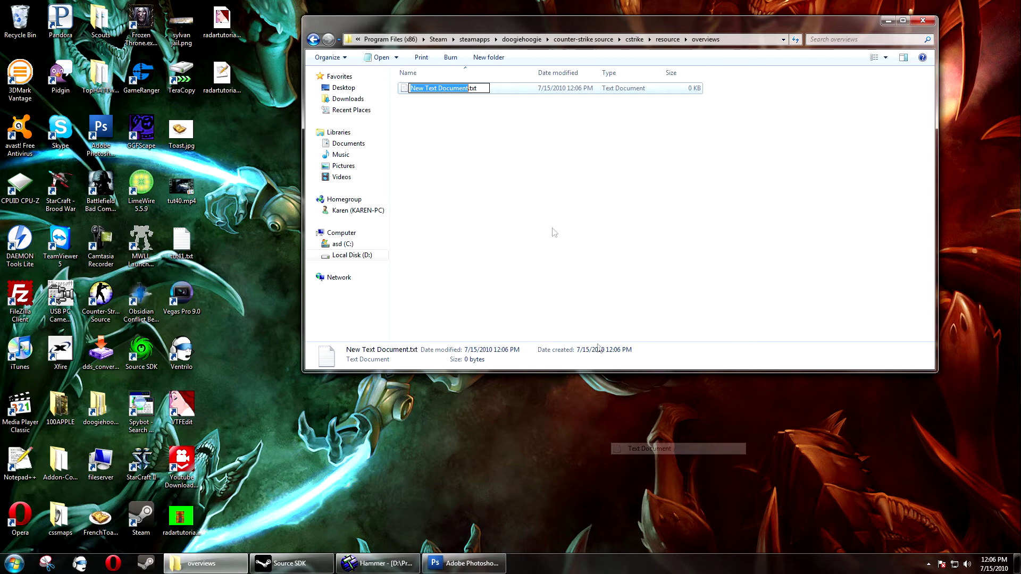
text(r)
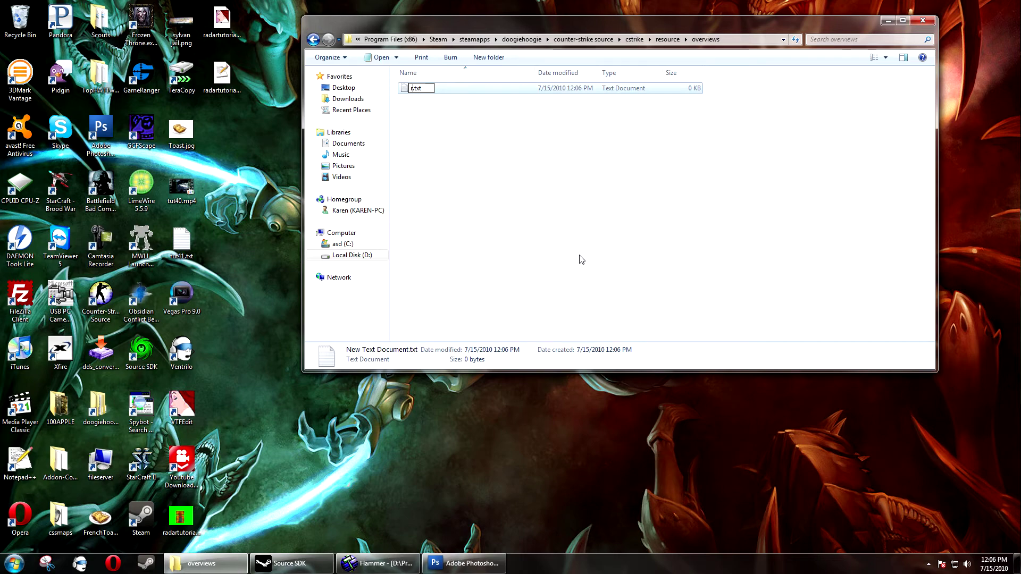
text(adartutorial40)
key(Return)
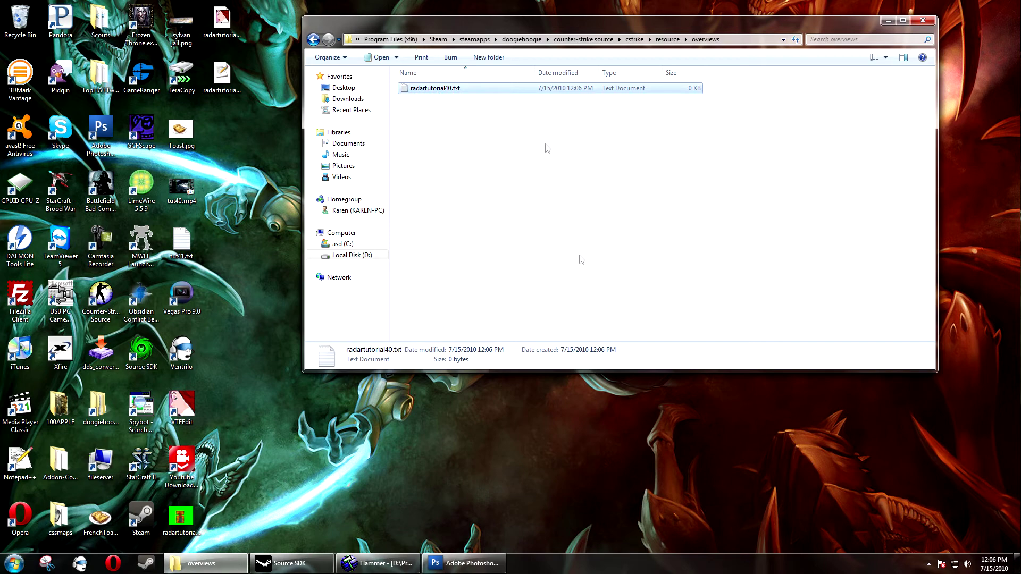
- Enter the "radartutorial40" overview definition in radartutorial40.txt: material overviews/radartutorial40, pos_x -1170, pos_y 975, scale 1.5, rotate 0, zoom 1.3
double_click(498, 88)
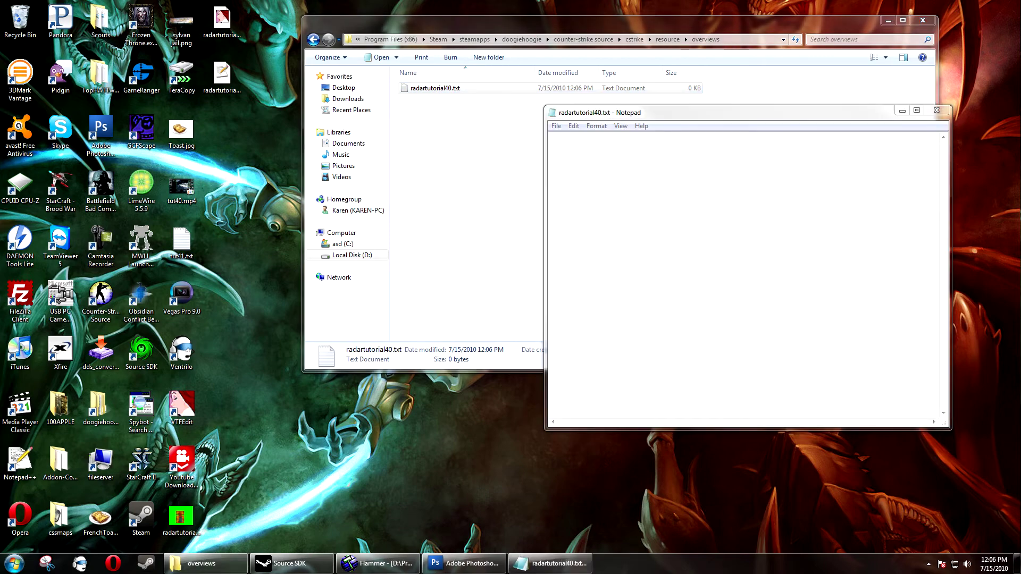
click(698, 282)
text("radartutorial40" { "material" "overviews/radartutorial40" "pos_x" "-1170" "pos_y" "975" "scale" "1.5" "rotate" "0" "zoom" "1.3" })
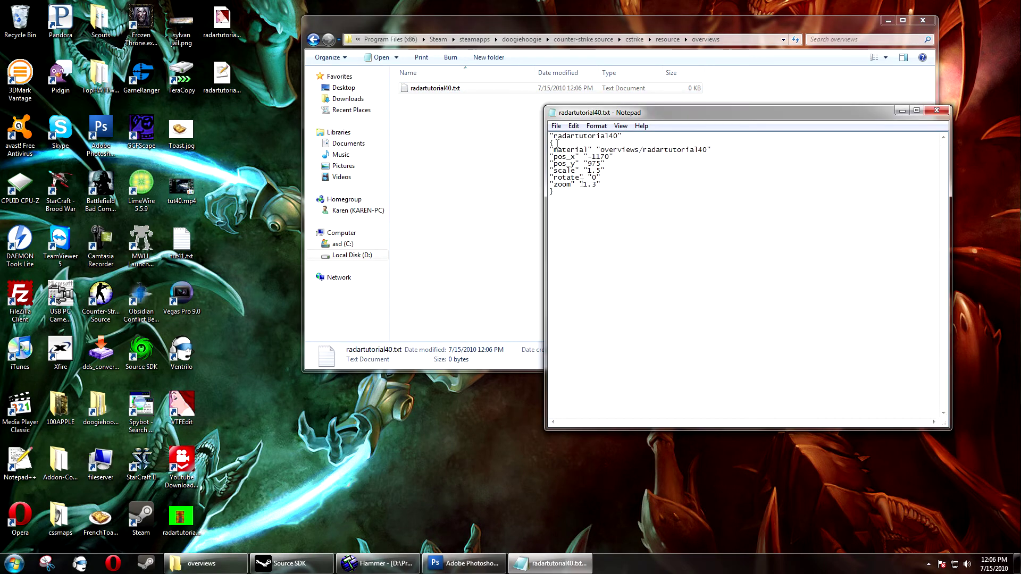
double_click(564, 137)
click(615, 137)
drag(618, 137, 559, 134)
click(665, 154)
- Open the tut41.txt notes beside the overview file and shrink them to show only the recorded overview scale and position line
double_click(181, 241)
drag(691, 112, 205, 56)
click(185, 179)
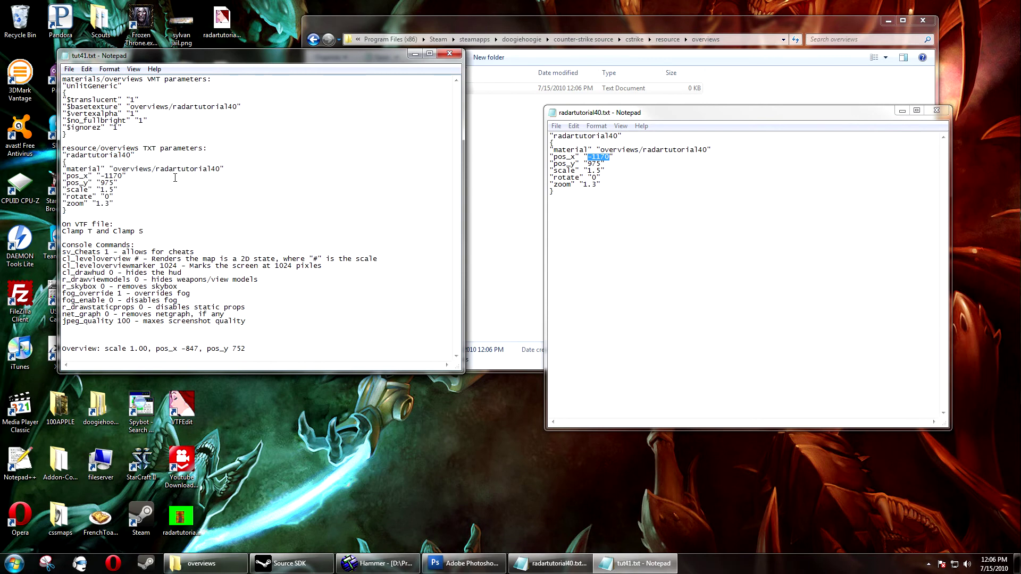
drag(372, 371, 371, 112)
scroll(266, 91, down, 9)
scroll(266, 91, down, 3)
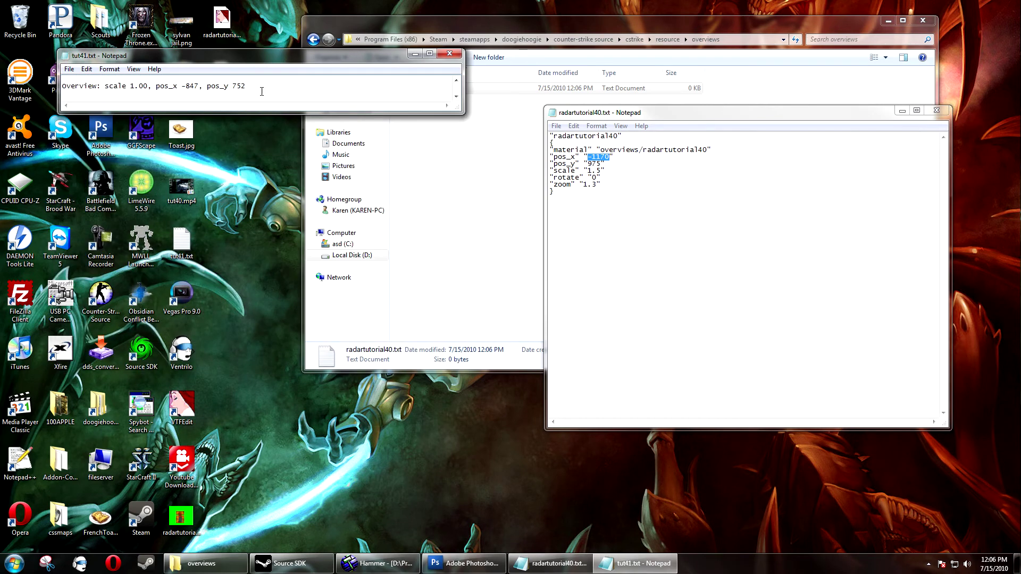
- Set pos_x to -847, pos_y to 752 and scale to 1 in radartutorial40.txt, save it, and close the file and its folder
click(599, 171)
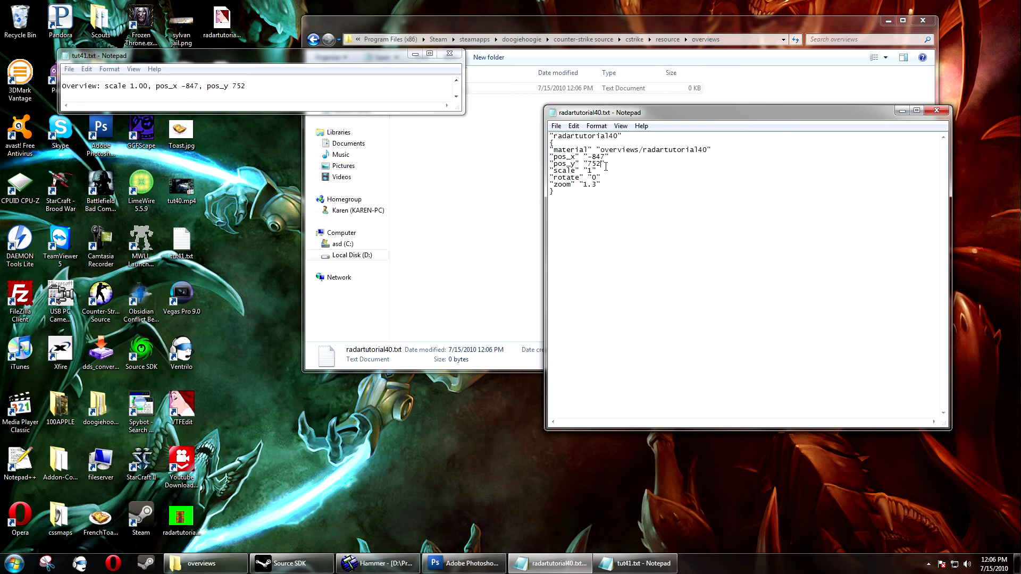
click(557, 128)
click(572, 161)
click(936, 110)
click(922, 21)
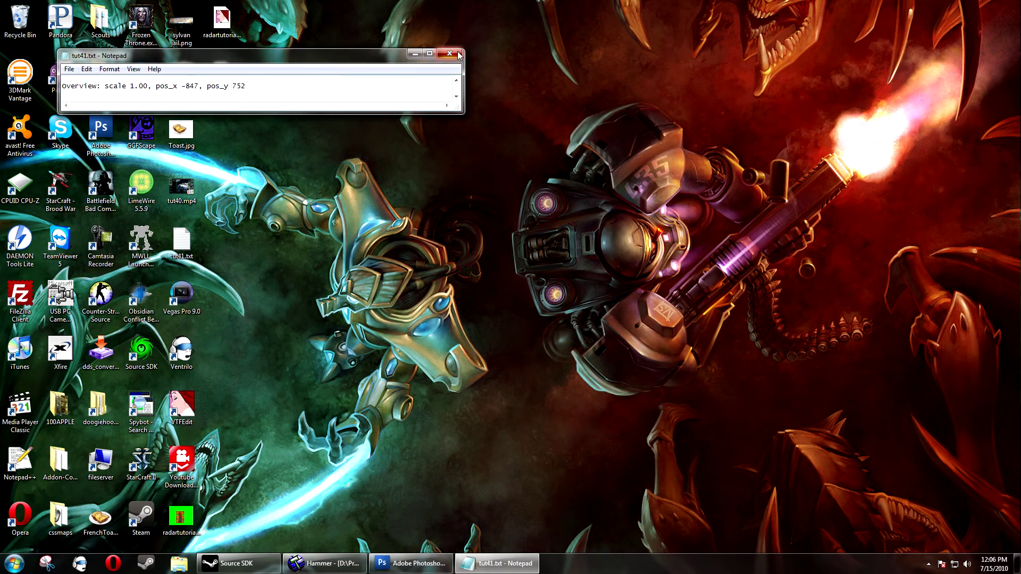
- Launch Counter-Strike: Source and start a local server on the RadarTutorial40 map
right_click(146, 563)
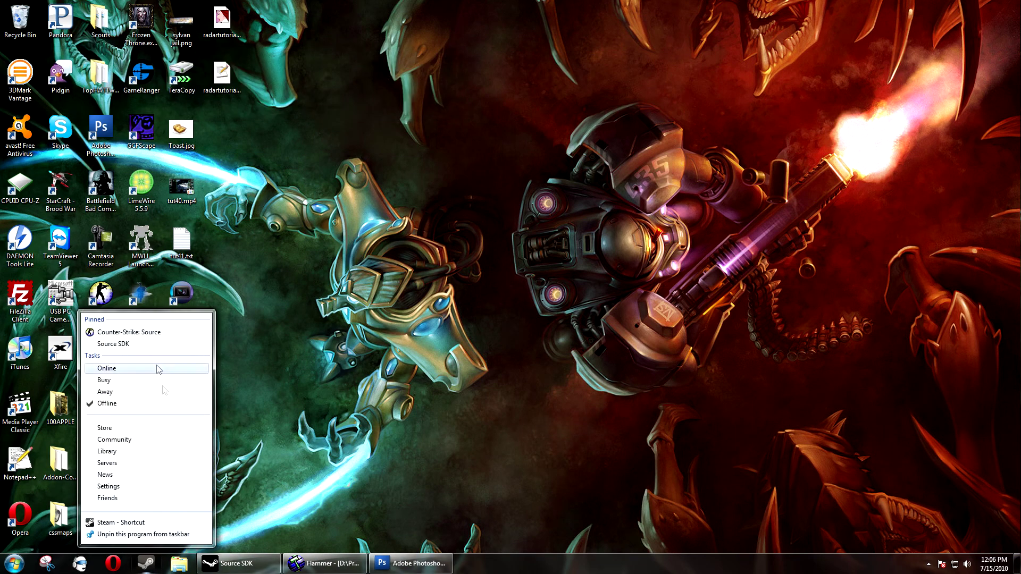
click(143, 332)
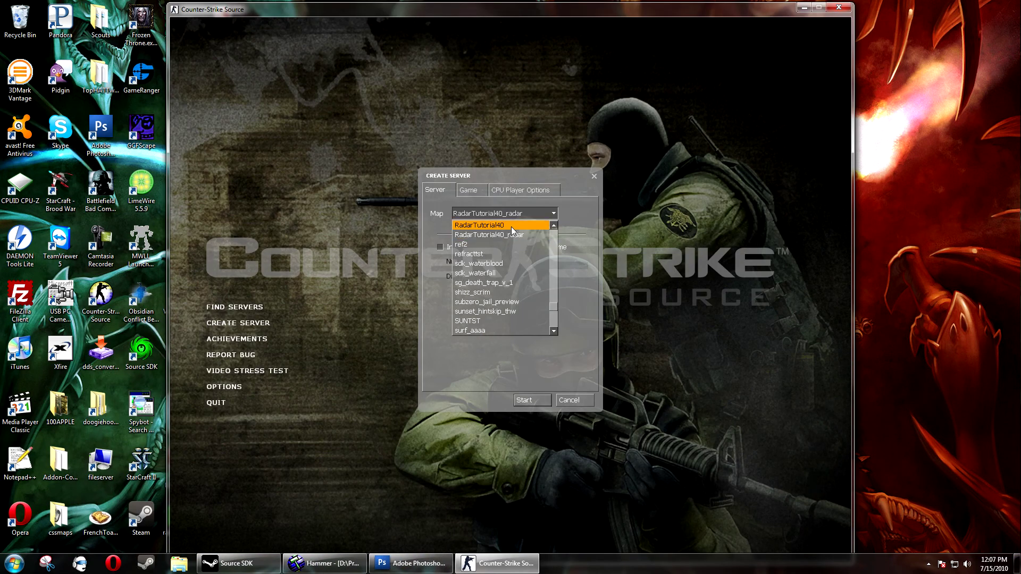
click(511, 227)
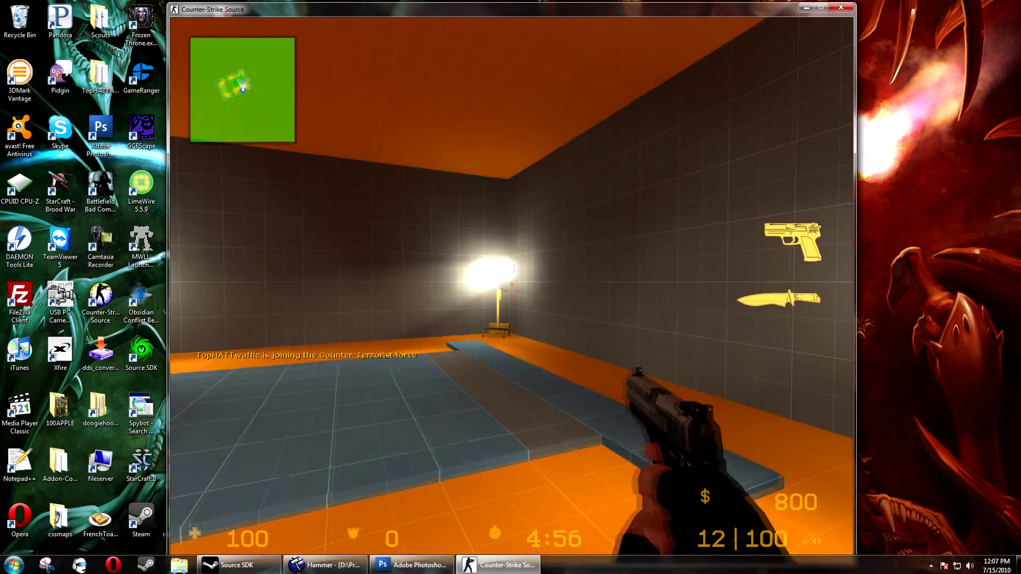
- Walk around the map in-game to check the player marker against the new radar overview
key(w)
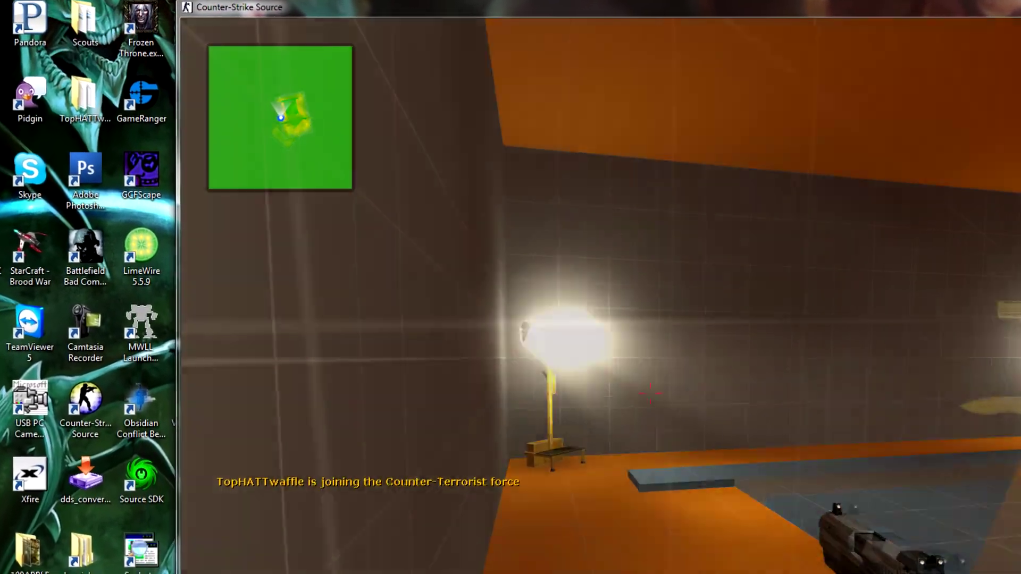
key(r)
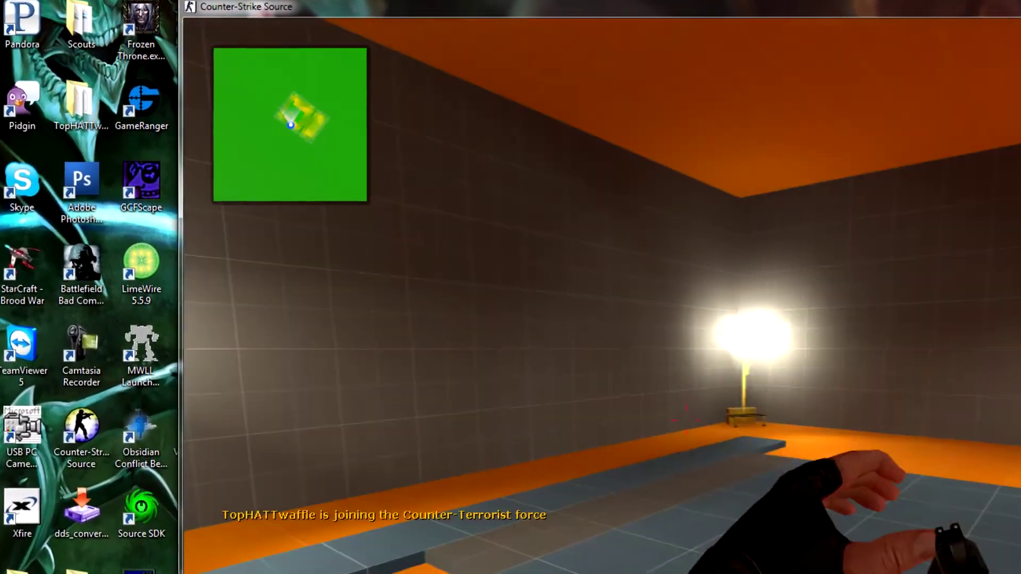
key(w)
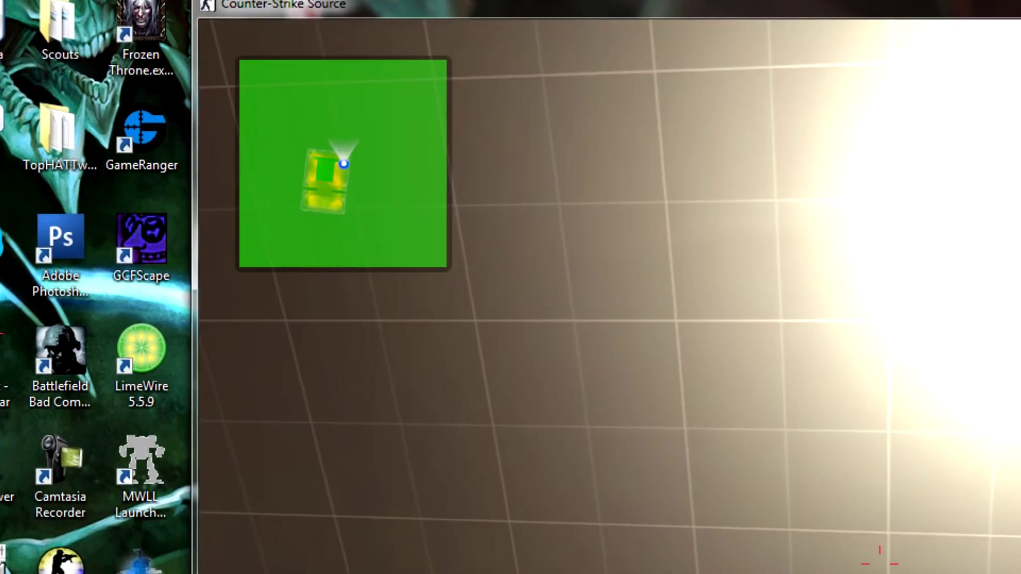